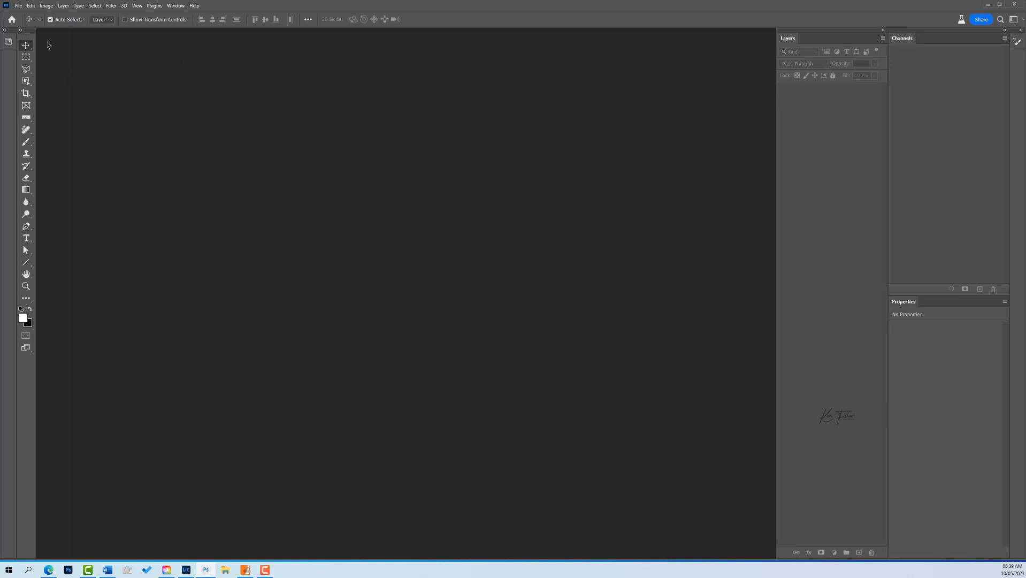
Step: Create a new Artboard-type document with the iPhone X artboard size, 1125 by 2436 pixels
click(19, 7)
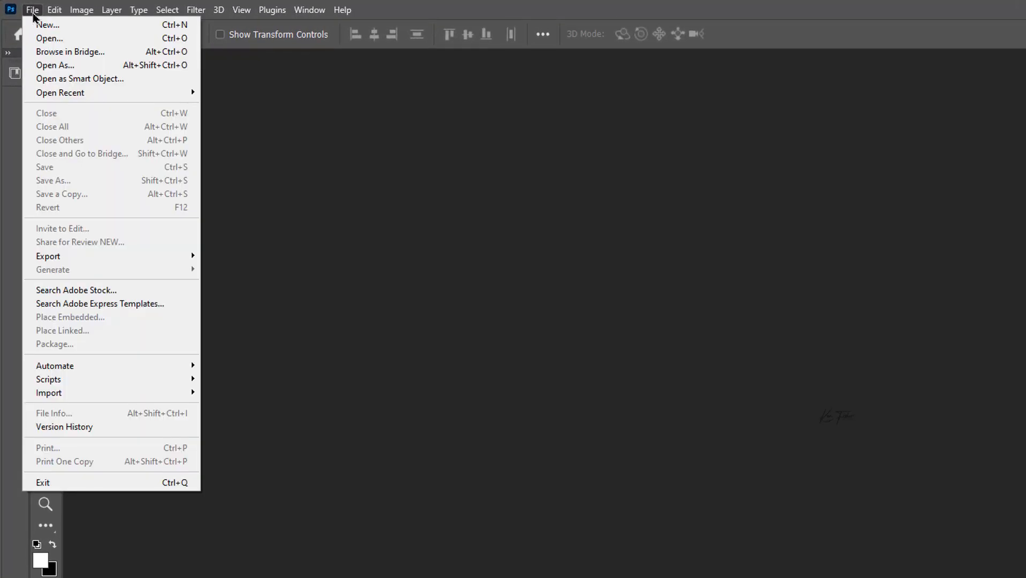
click(68, 25)
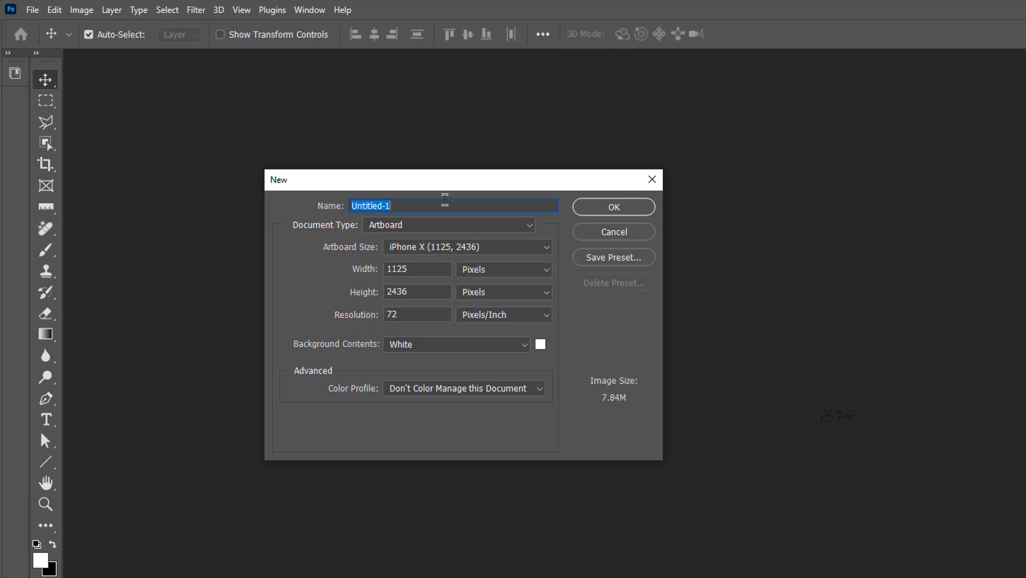
click(531, 227)
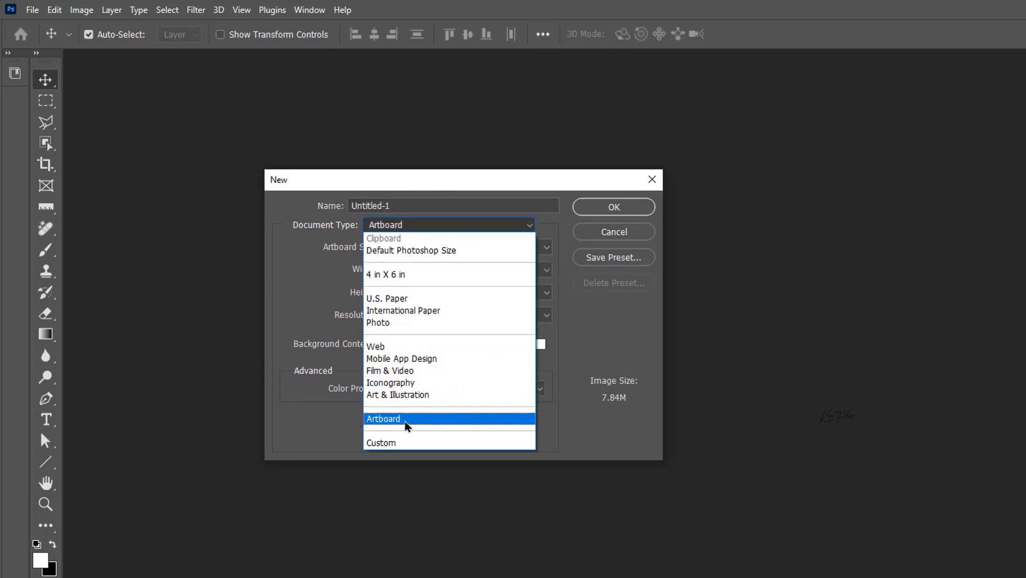
click(407, 419)
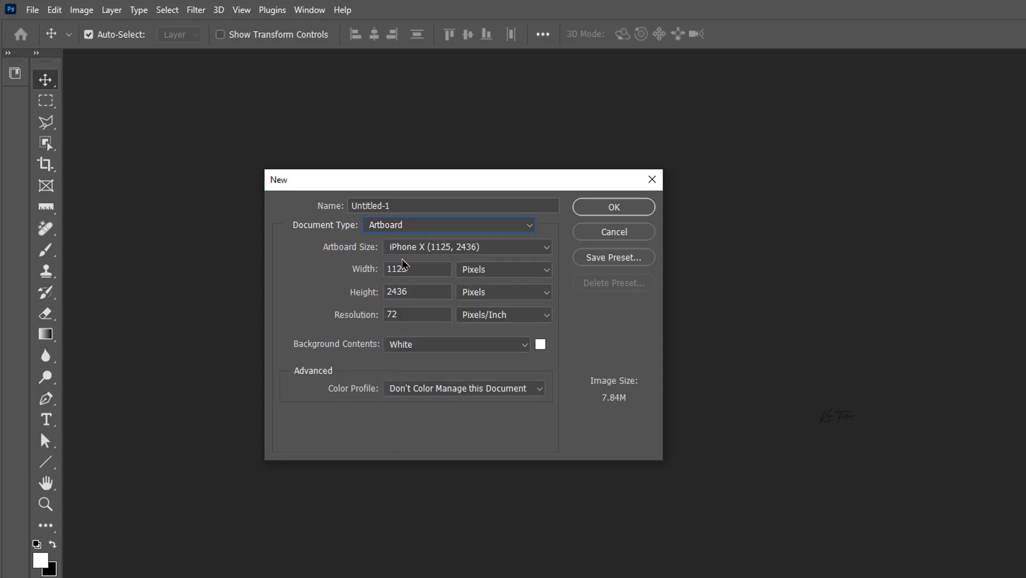
click(547, 248)
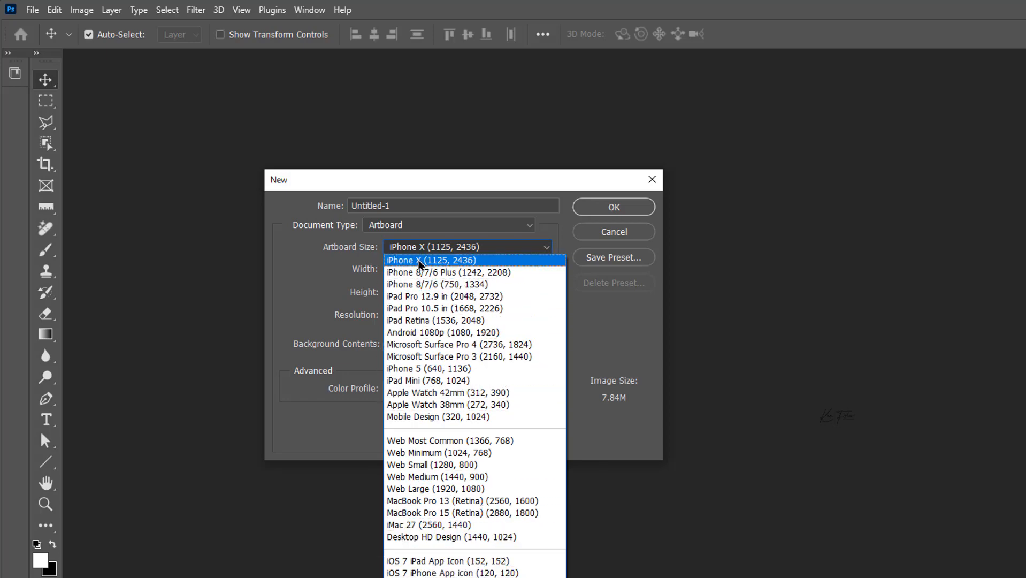
click(427, 262)
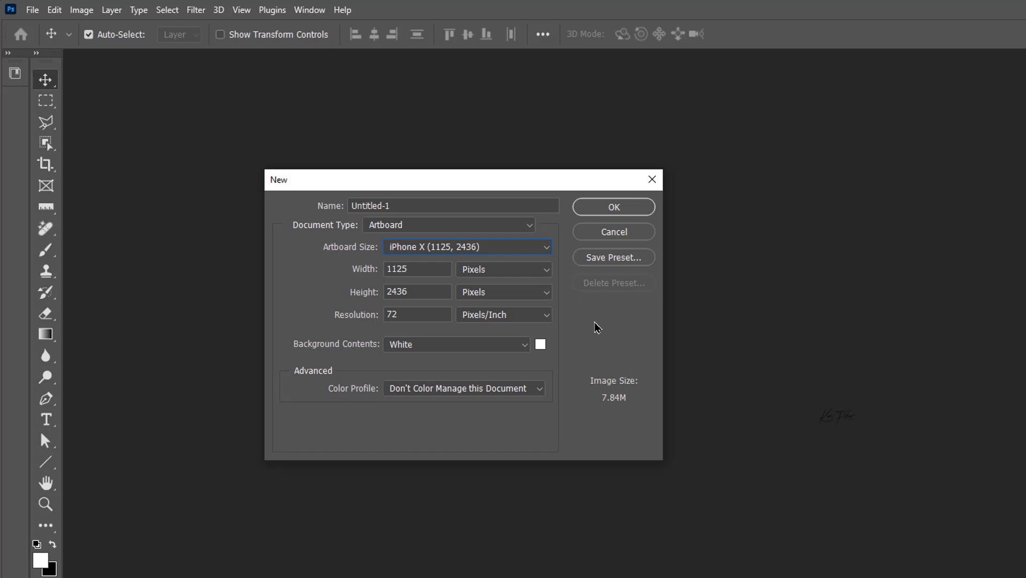
click(613, 209)
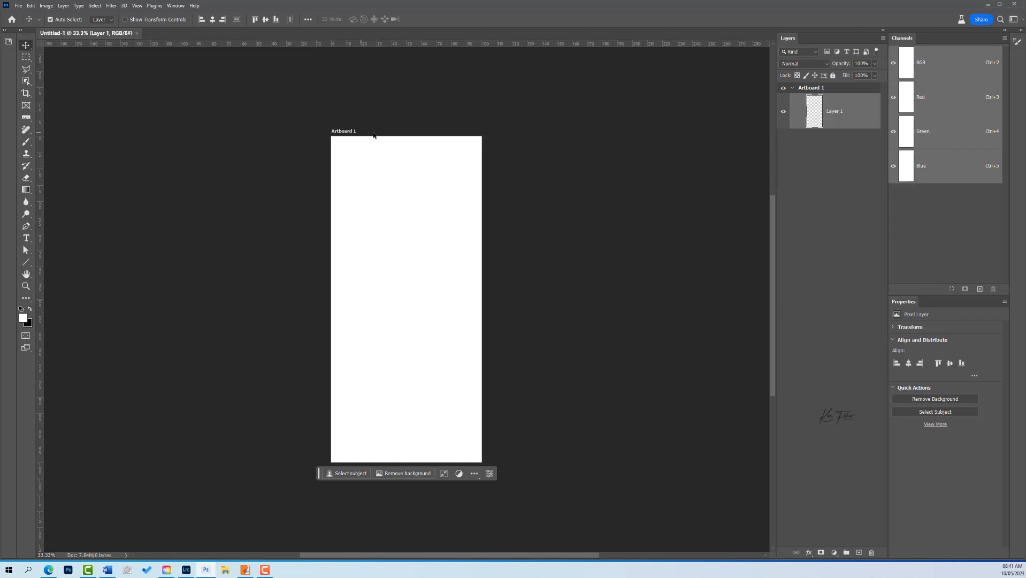
Step: Rename the artboard as "Iphone x"
click(810, 90)
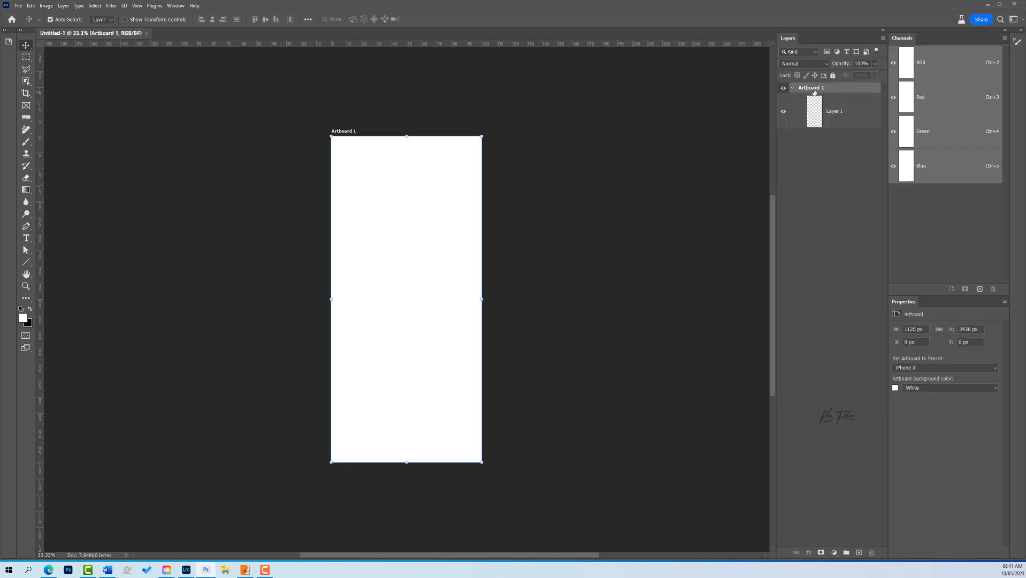
double_click(814, 89)
text(1)
click(815, 183)
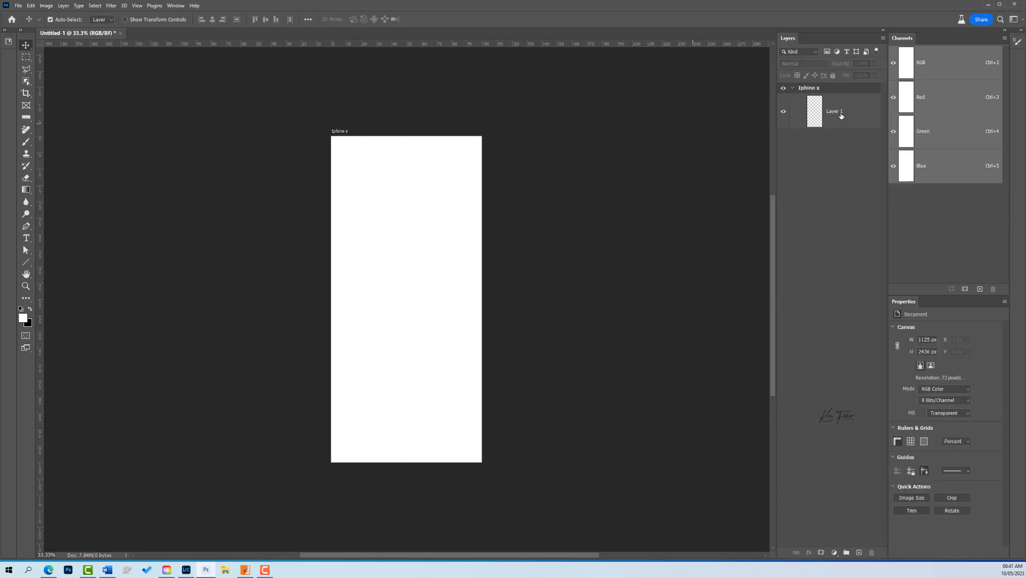
double_click(810, 89)
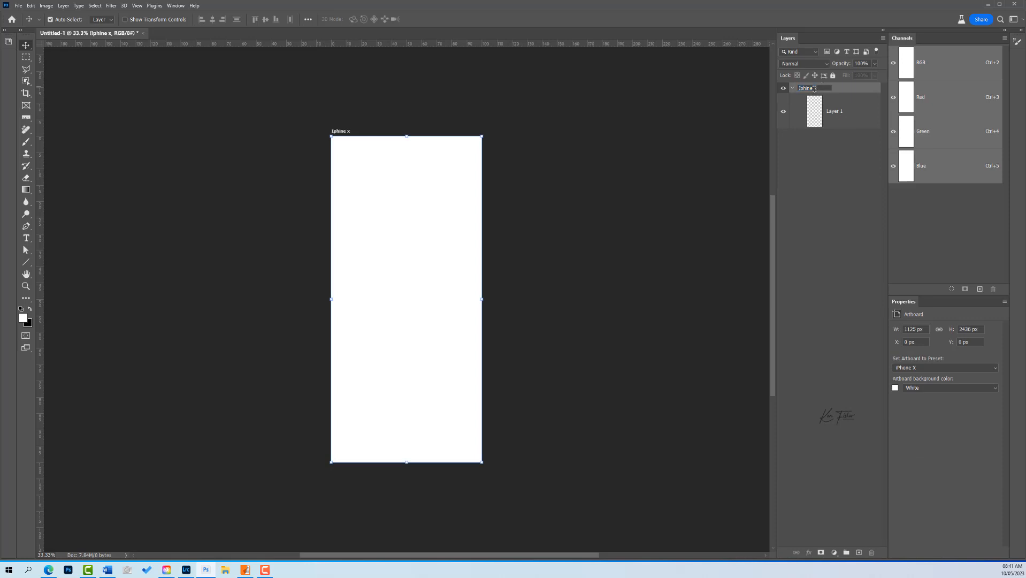
text(I)
key(Return)
Step: Duplicate the Iphone x artboard within the same document, keeping the suggested copy name
right_click(842, 88)
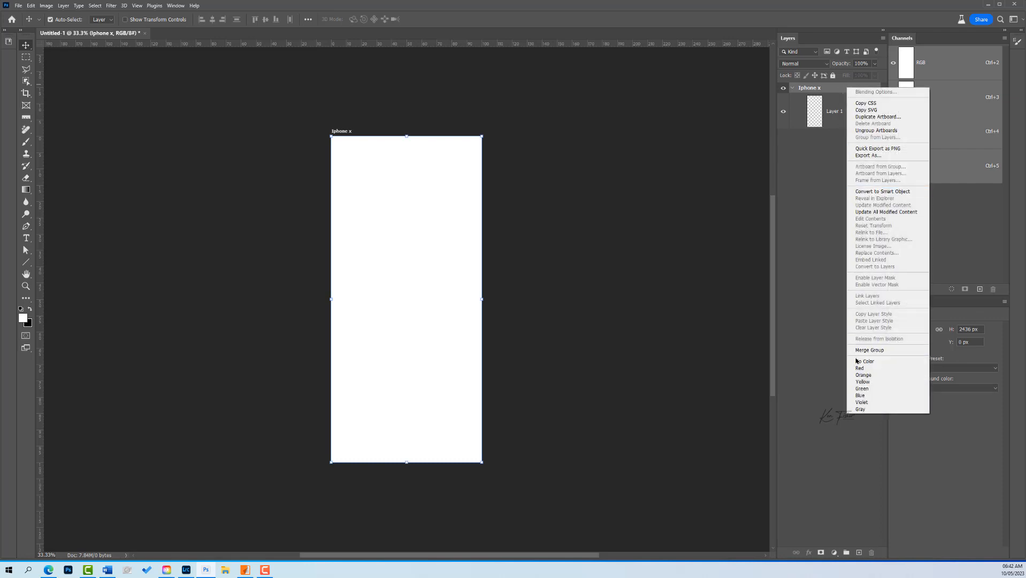
click(883, 117)
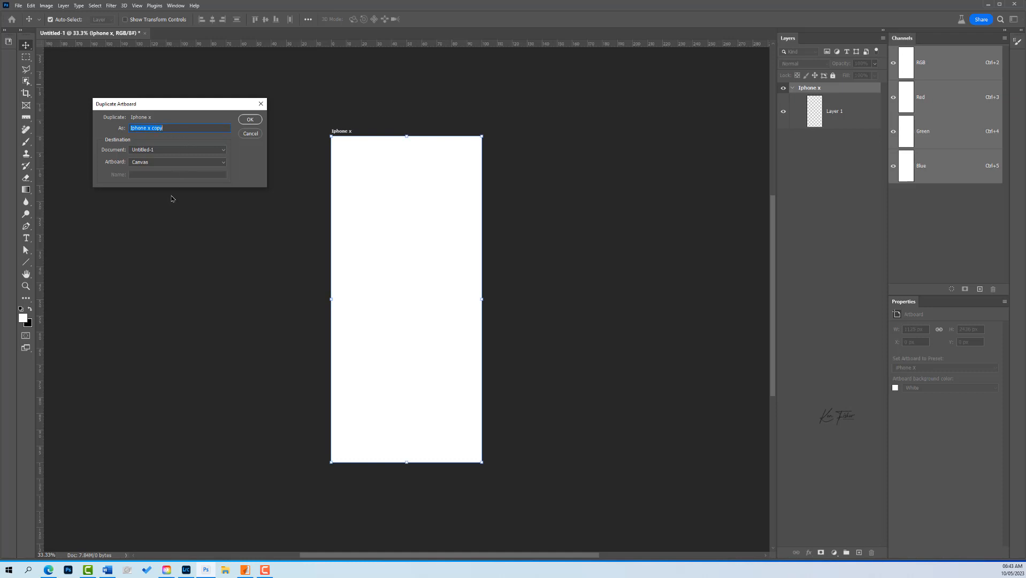
click(249, 120)
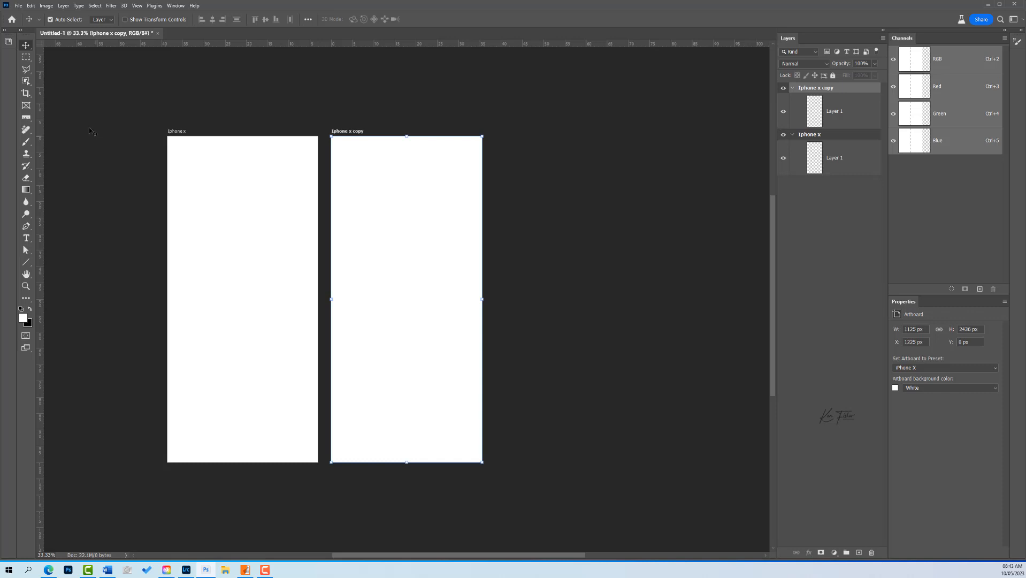
Step: Use the Artboard Tool to add a new iPhone X artboard on the empty canvas beside the duplicate
click(26, 46)
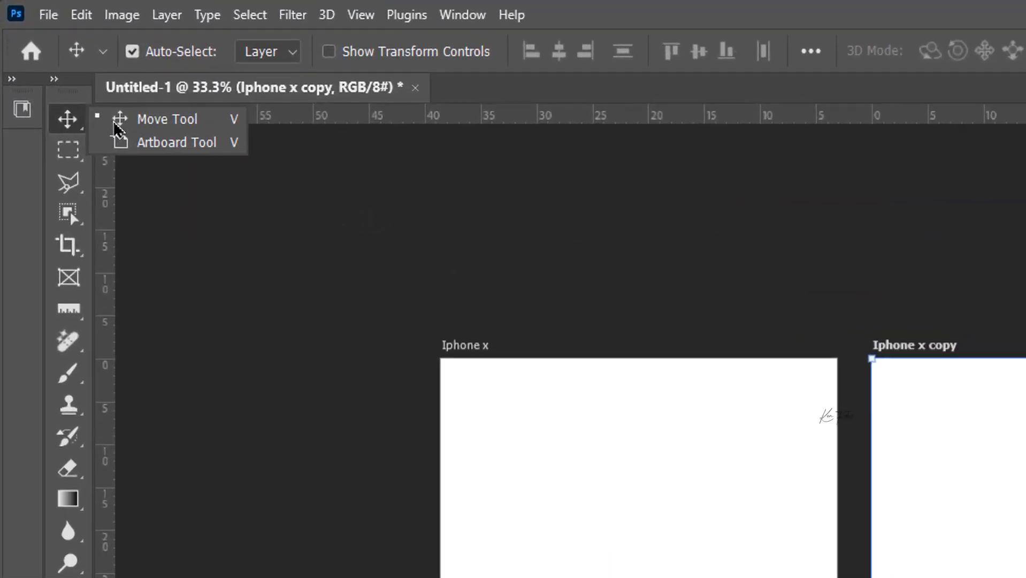
click(158, 147)
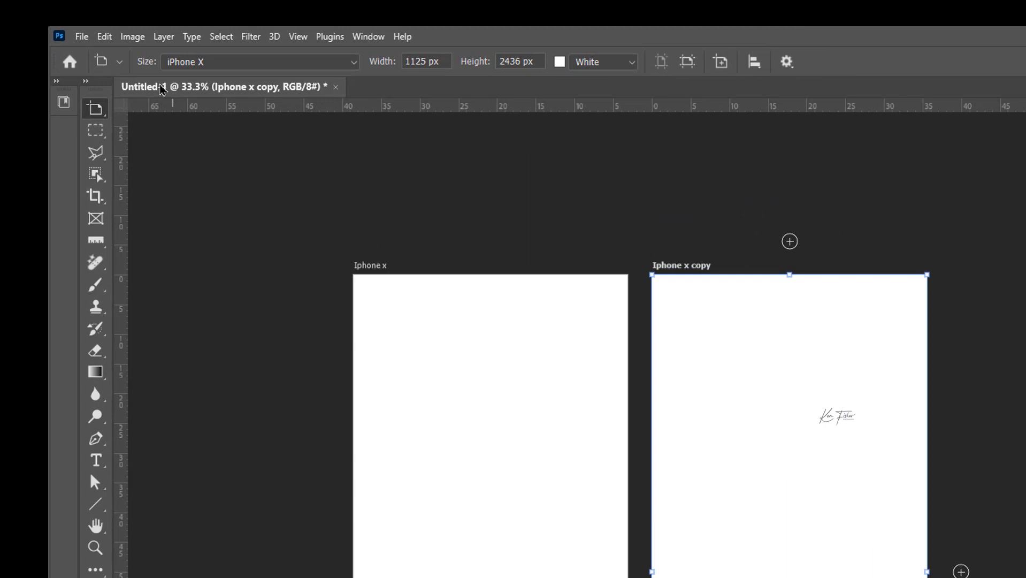
click(721, 64)
click(353, 64)
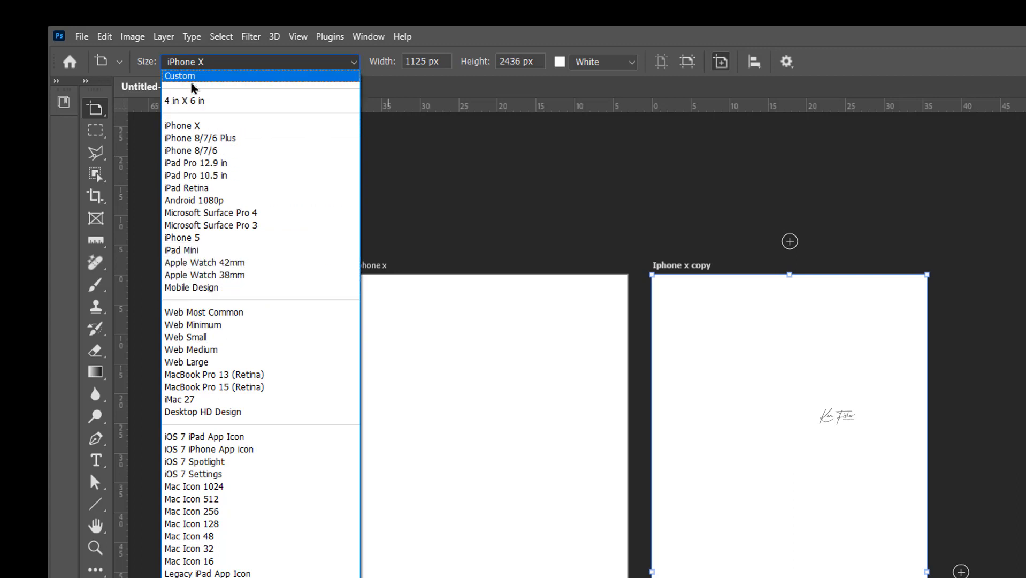
click(206, 128)
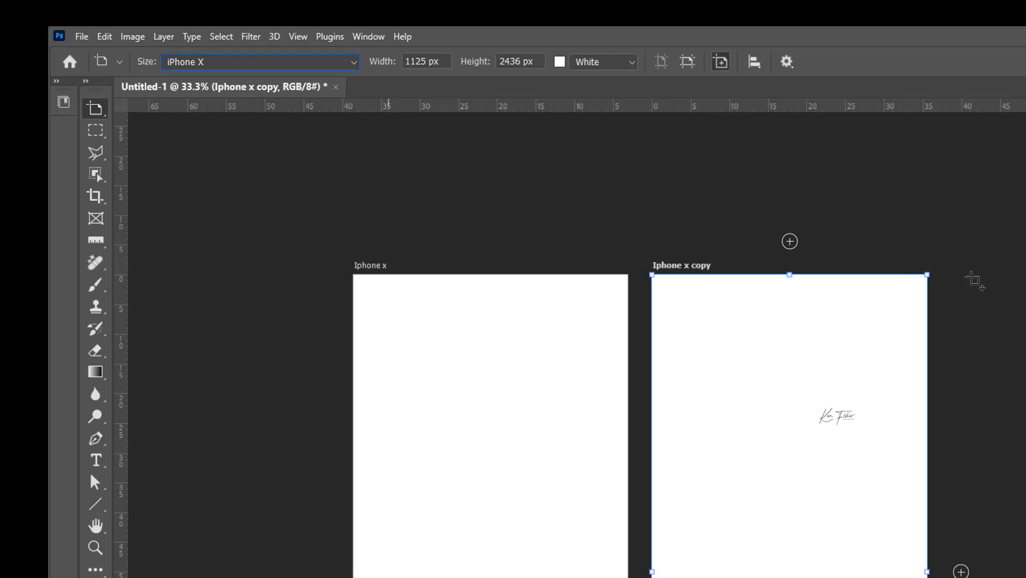
click(973, 276)
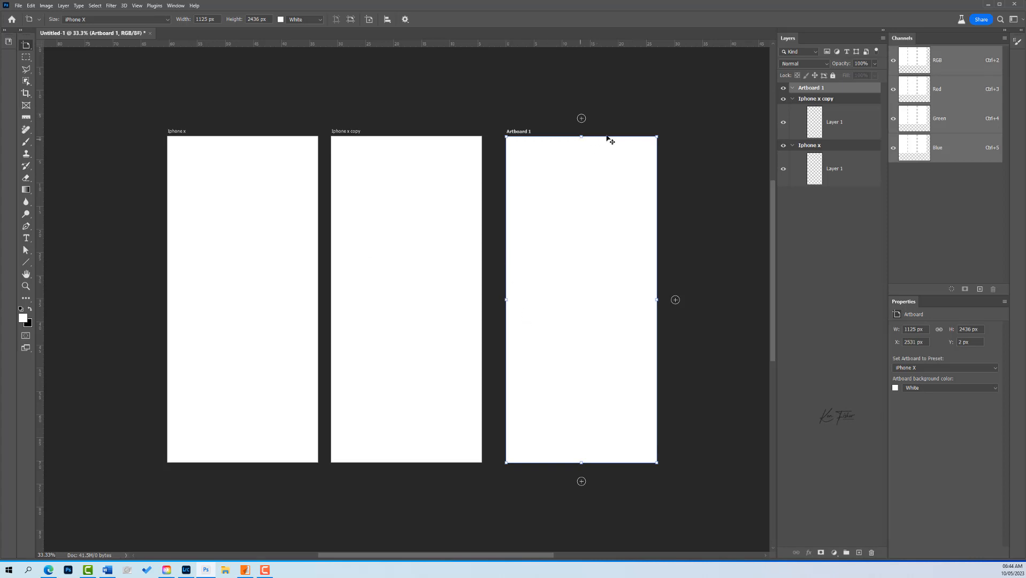
Step: Add another artboard through the New Artboard command, using the iPhone X preset and the suggested name
click(883, 39)
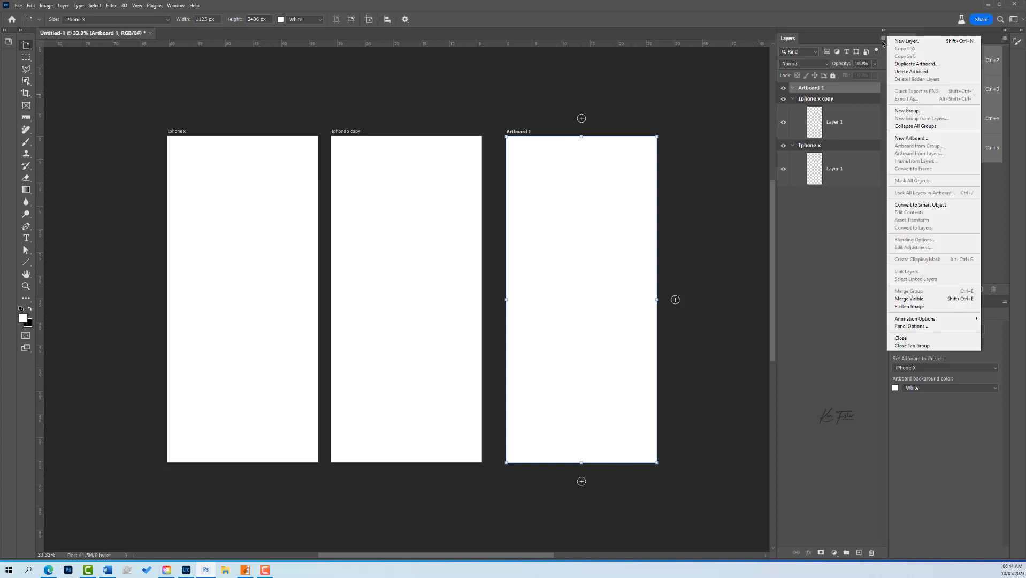
click(916, 139)
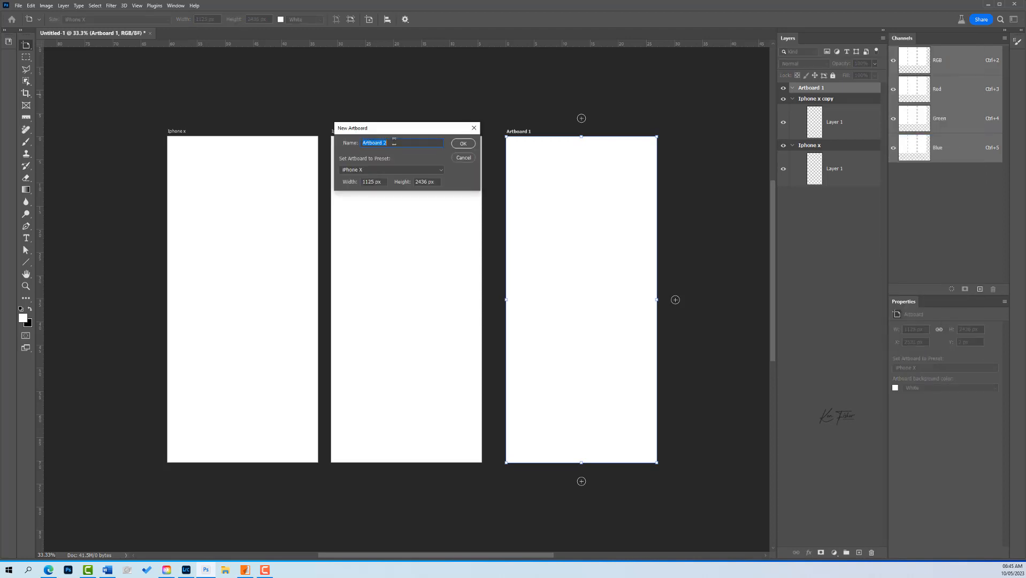
click(464, 144)
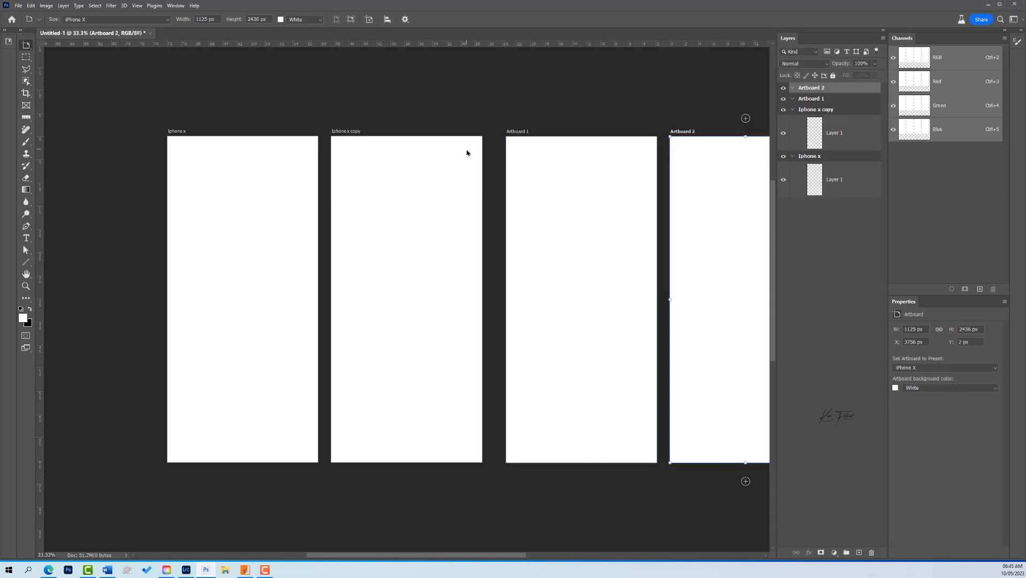
Step: Delete the three extra artboards one after another, keeping only the Iphone x artboard
scroll(466, 153, up, 1)
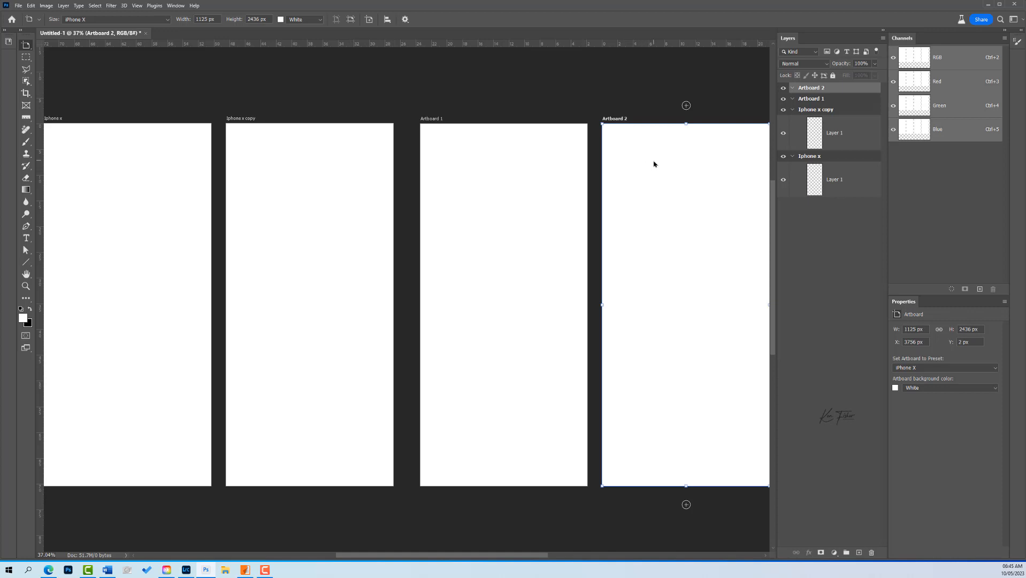
key(v)
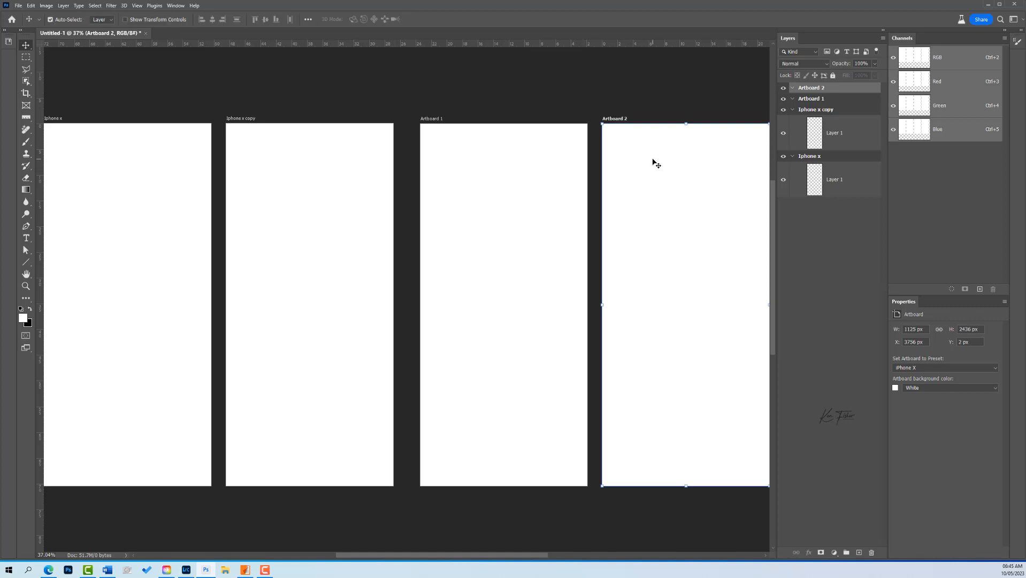
key(Delete)
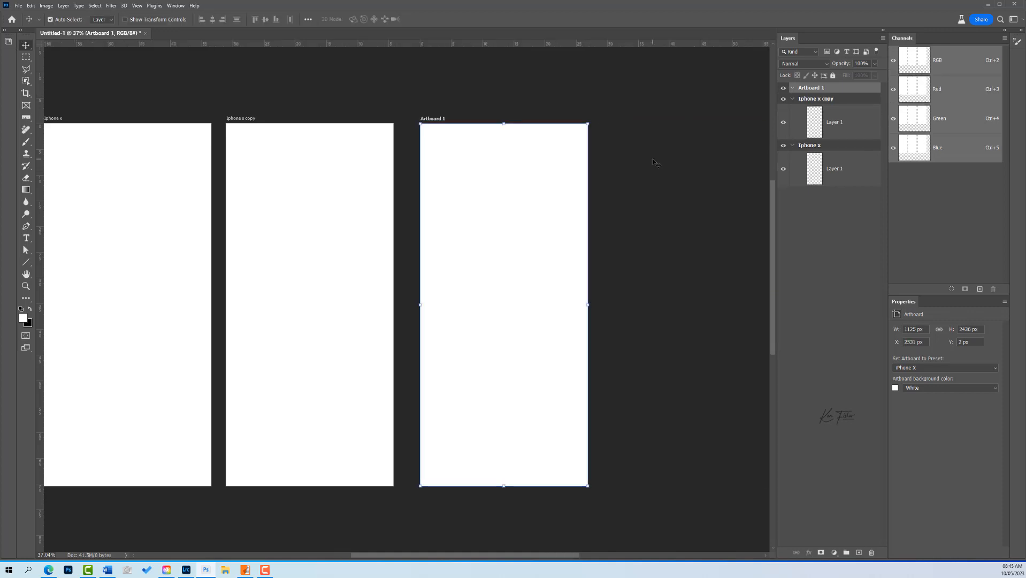
key(Delete)
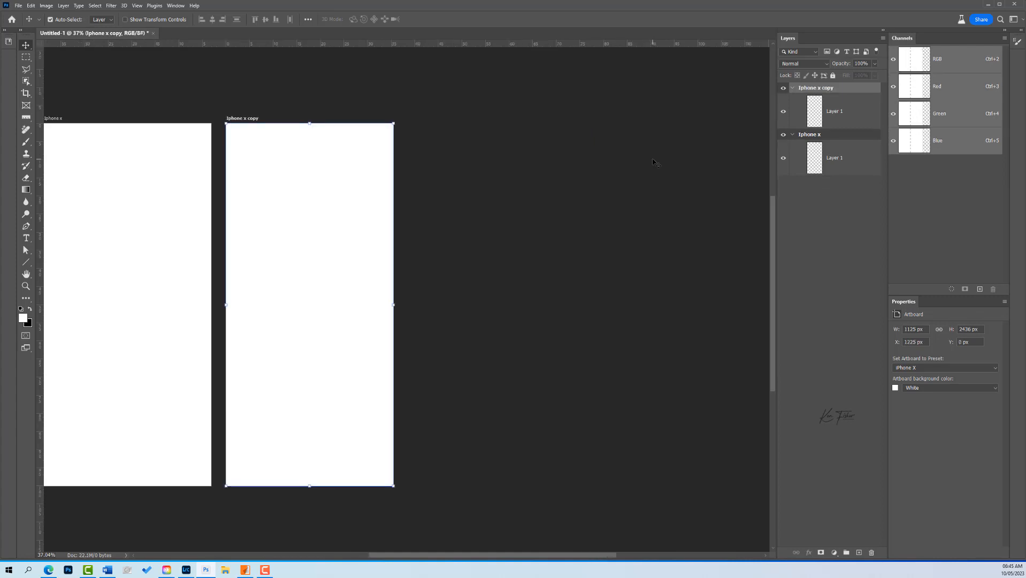
key(Delete)
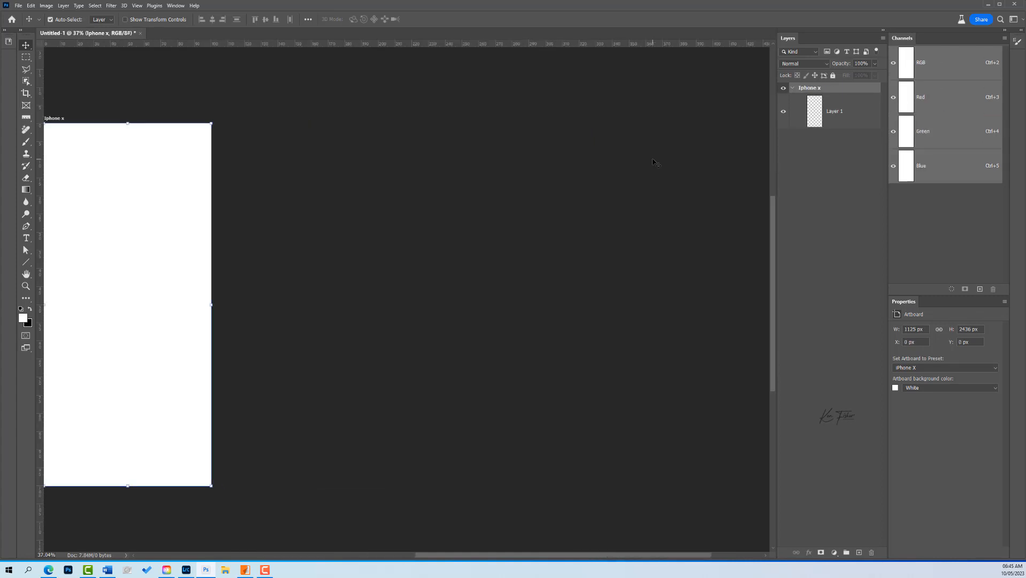
key(ctrl+0)
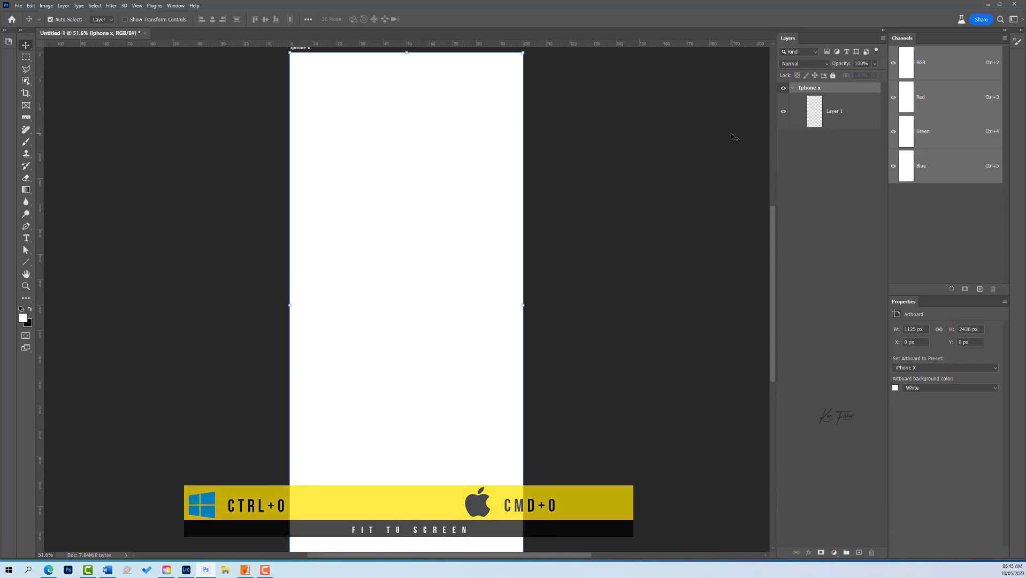
key(ctrl+minus)
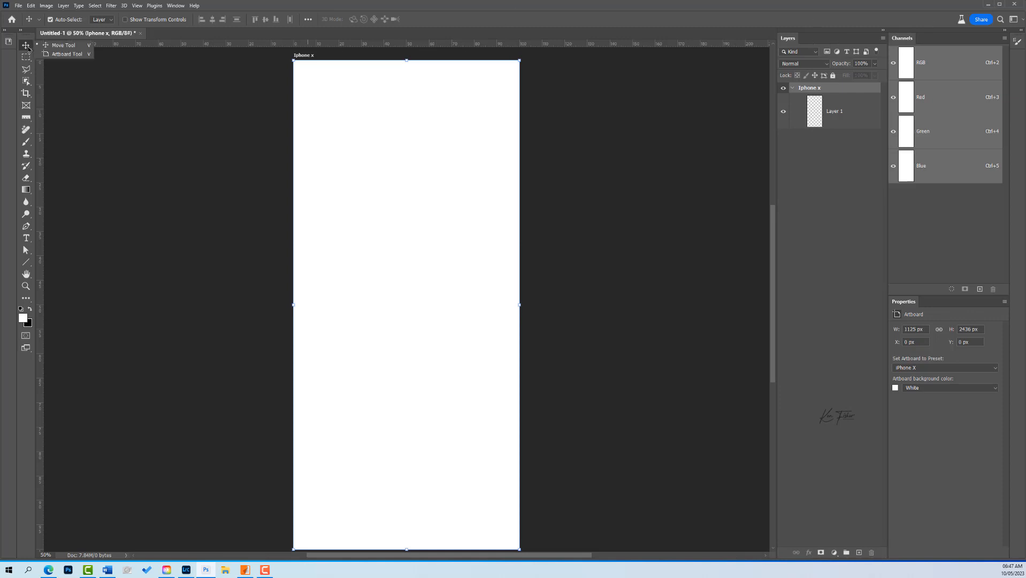
Step: Extend the Iphone x artboard into a two-by-two grid by adding adjacent artboards to its right, above that one, and to the upper one's left
key(shift+v)
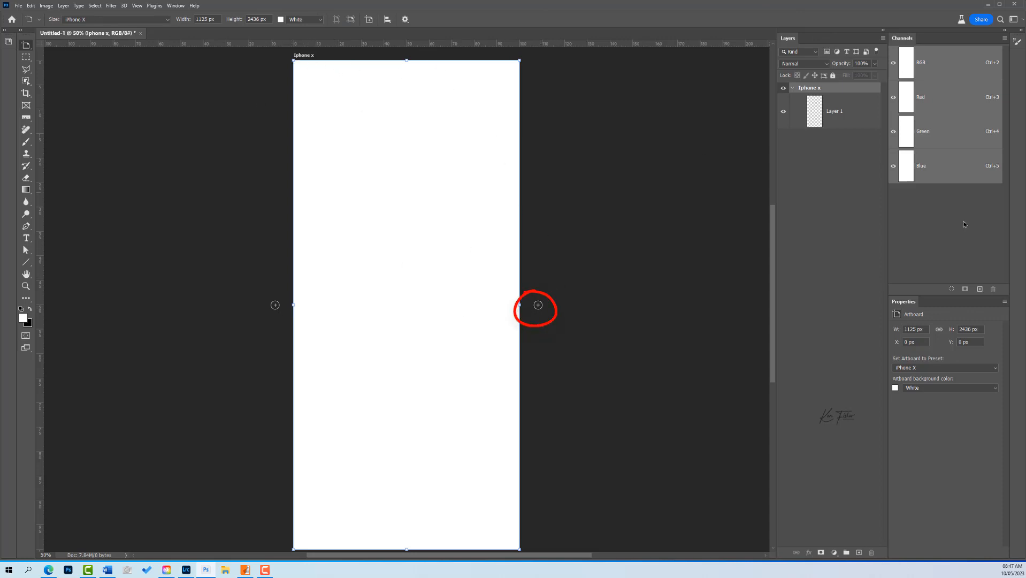
key(ctrl+minus)
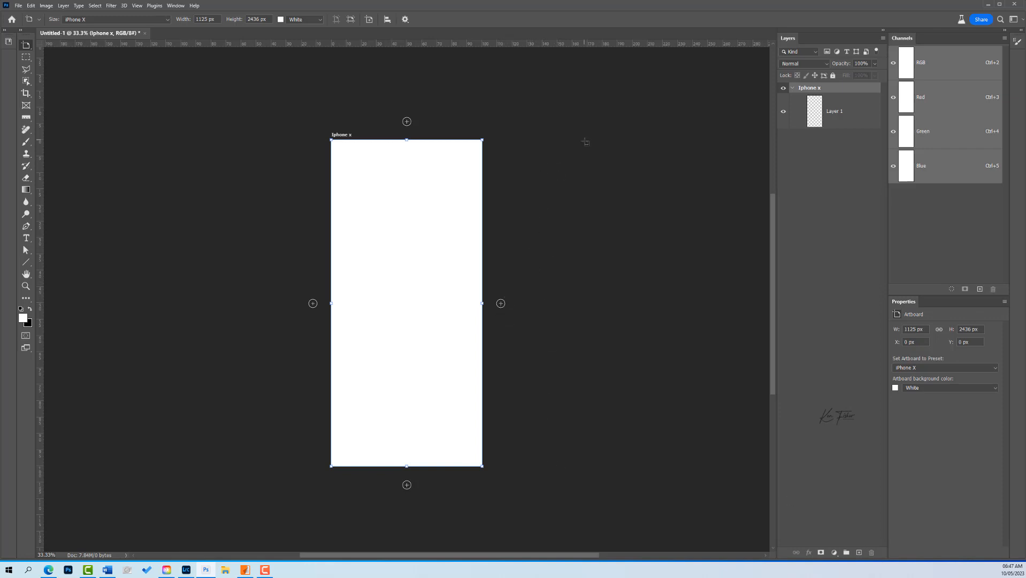
click(501, 304)
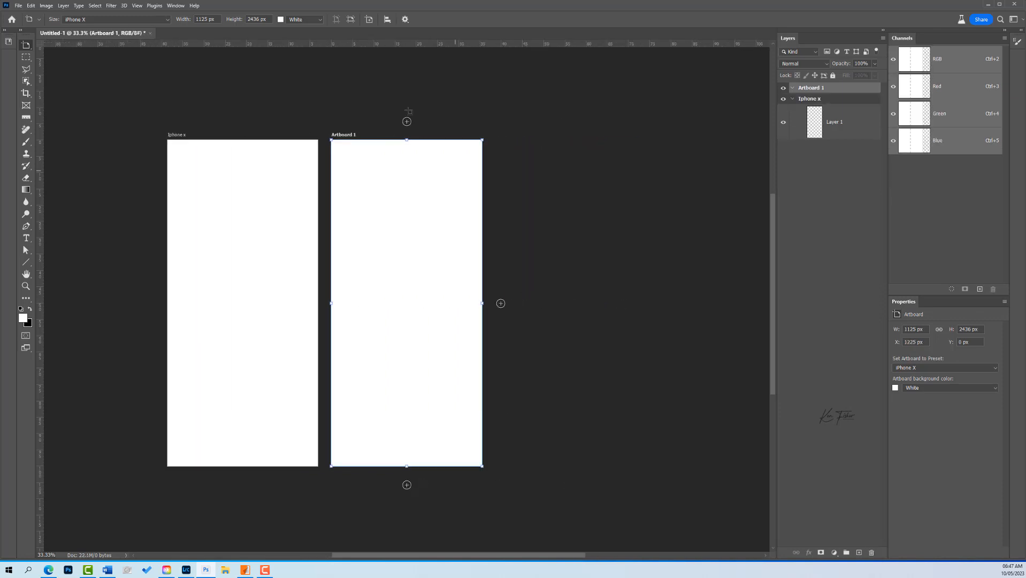
click(407, 122)
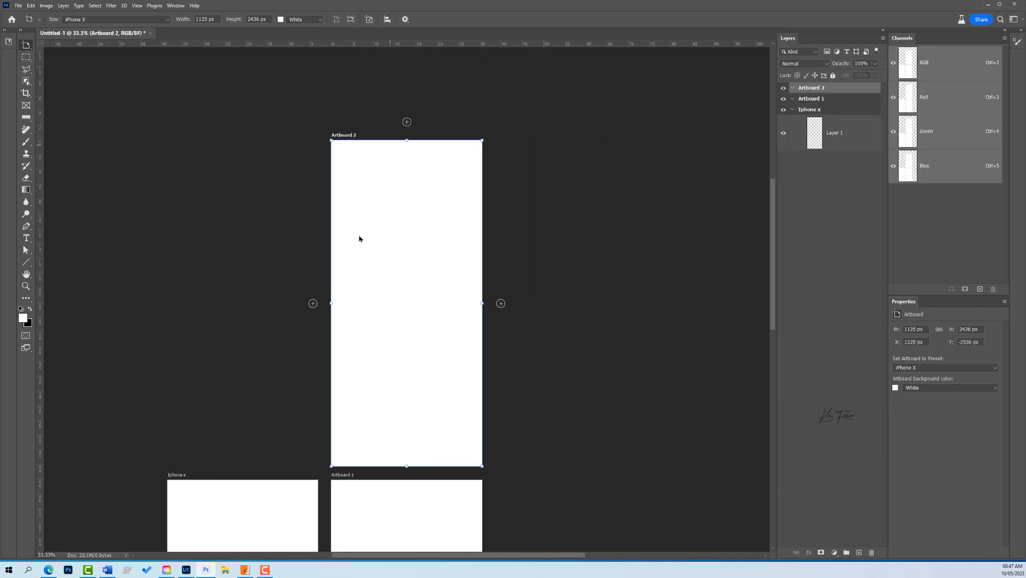
click(312, 303)
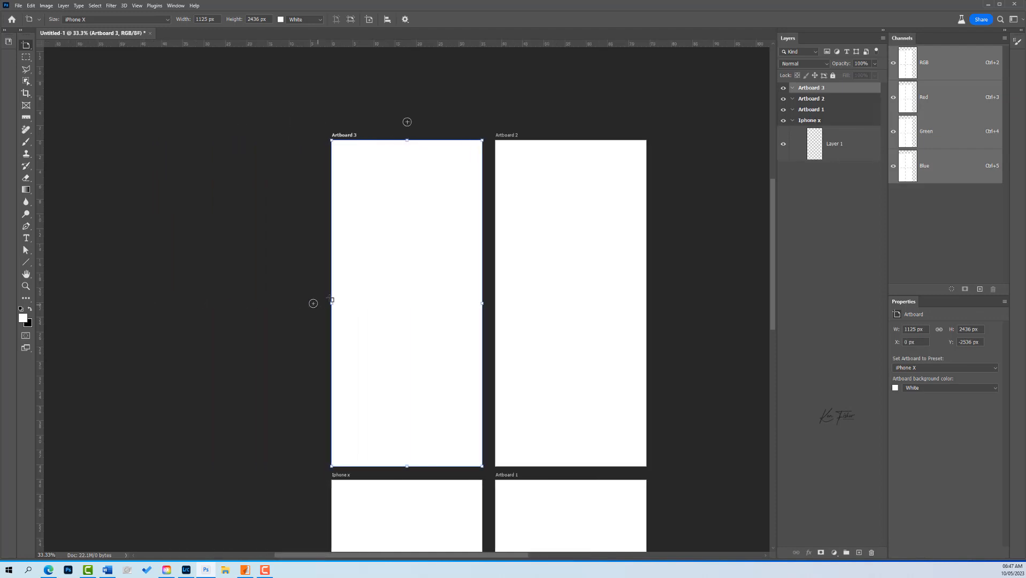
key(ctrl+minus)
key(ctrl+minus)
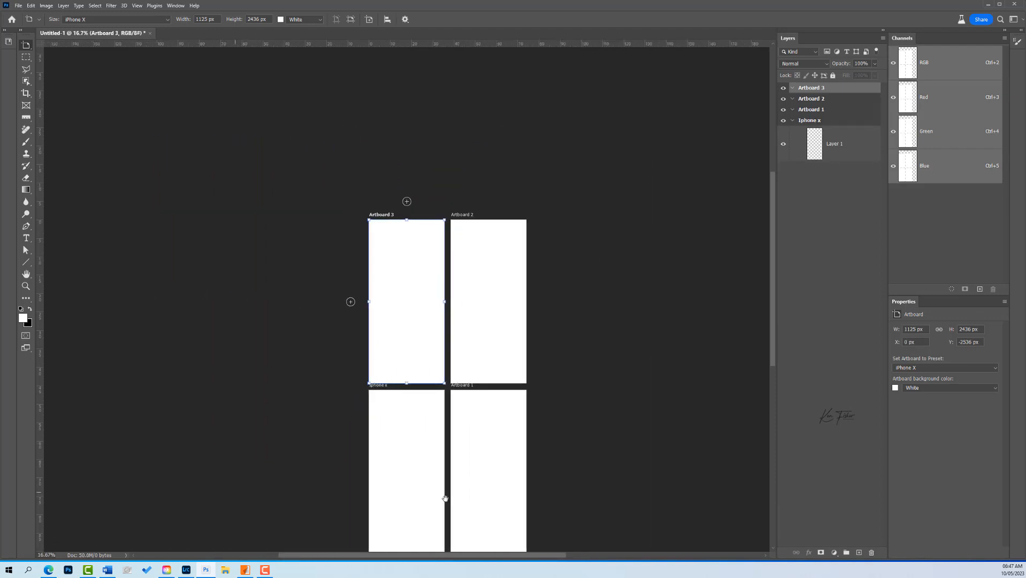
drag(499, 451, 444, 343)
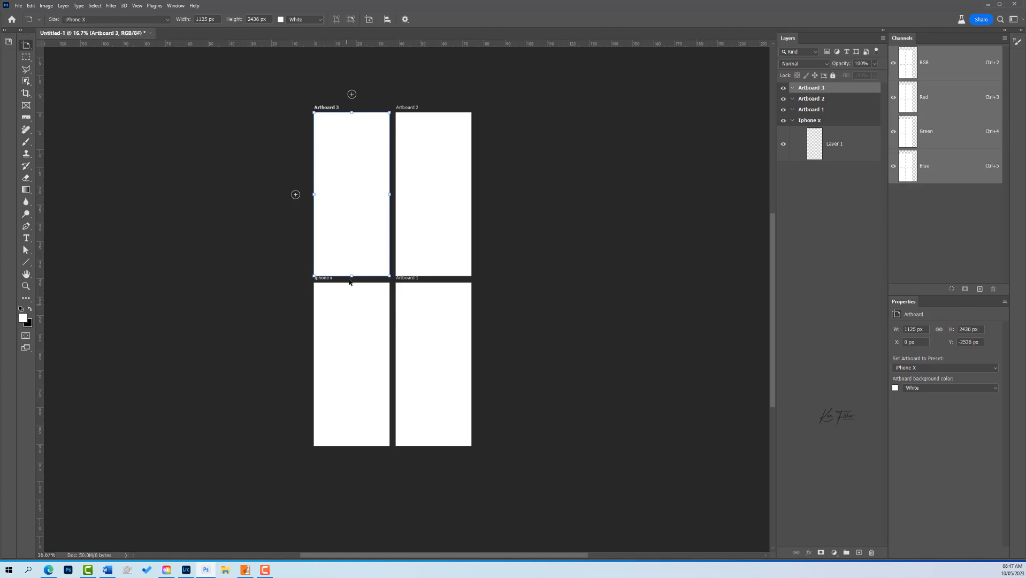
Step: Delete the three artboards added around Iphone x one after another, starting with the one directly above it
key(v)
click(347, 366)
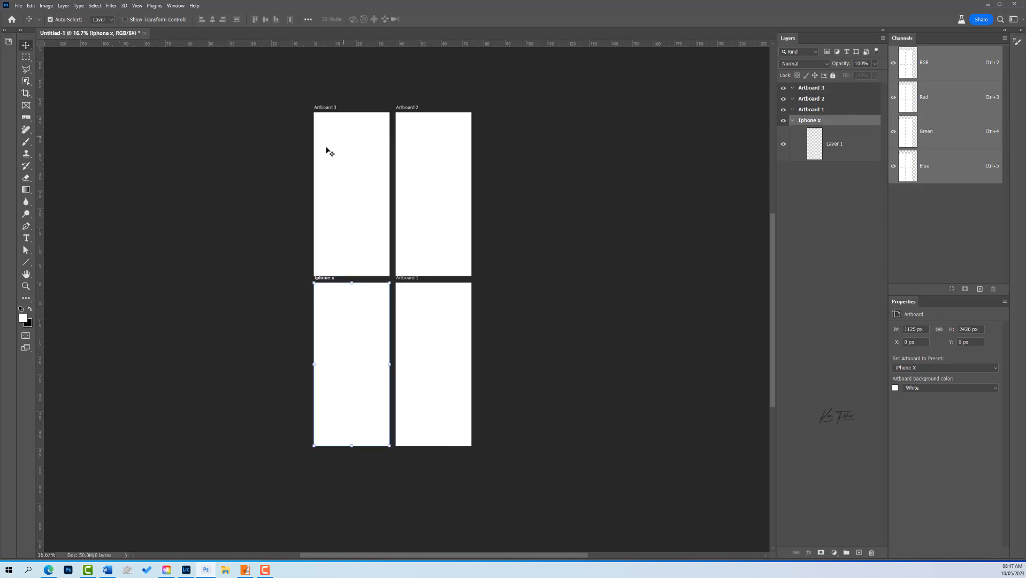
click(352, 154)
click(346, 161)
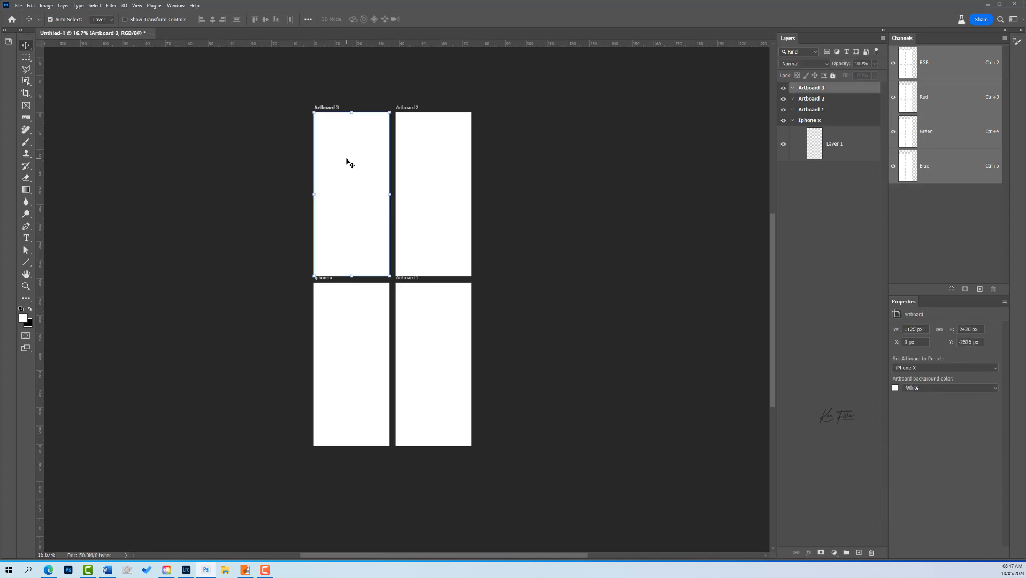
key(Delete)
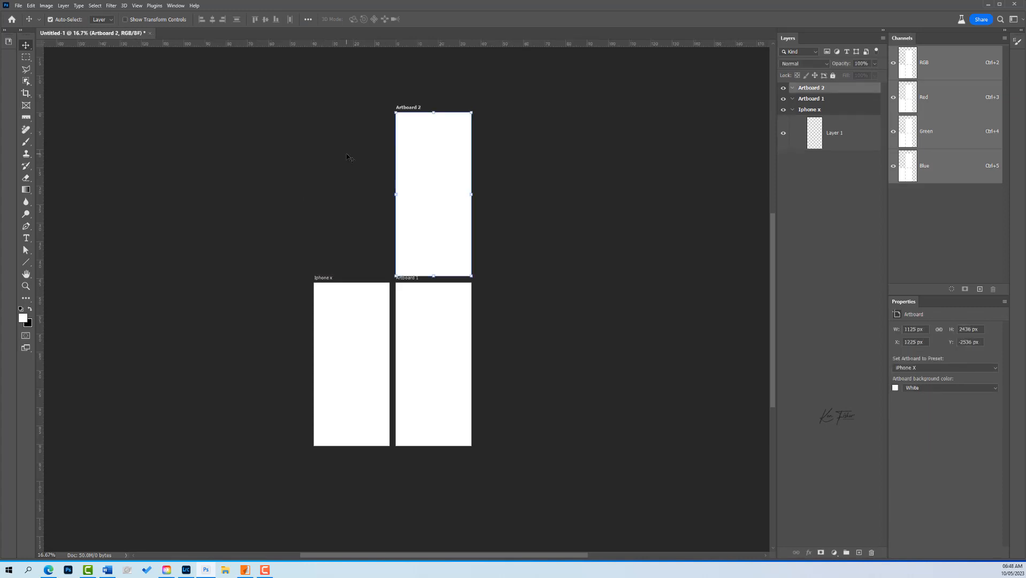
key(Delete)
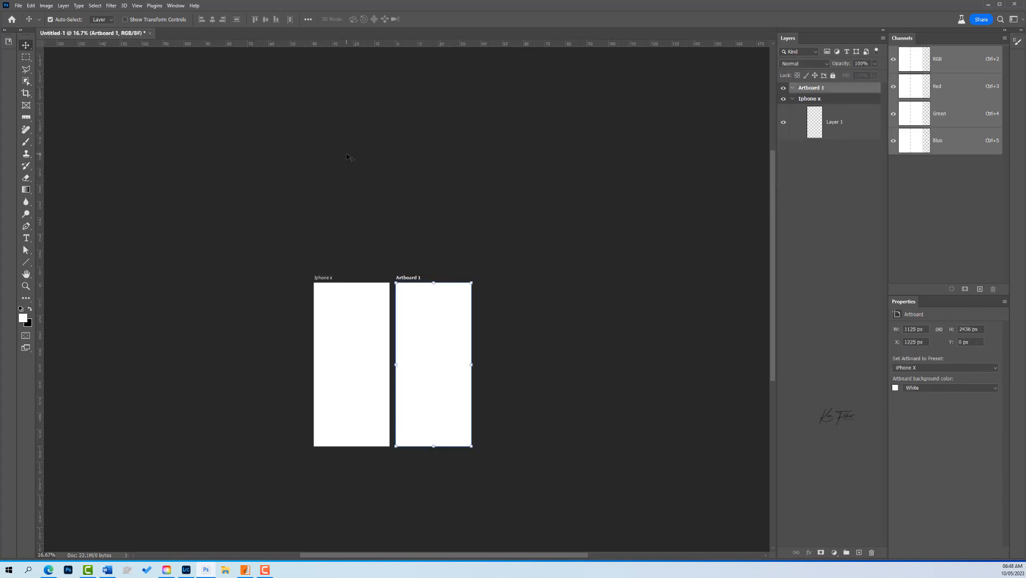
key(Delete)
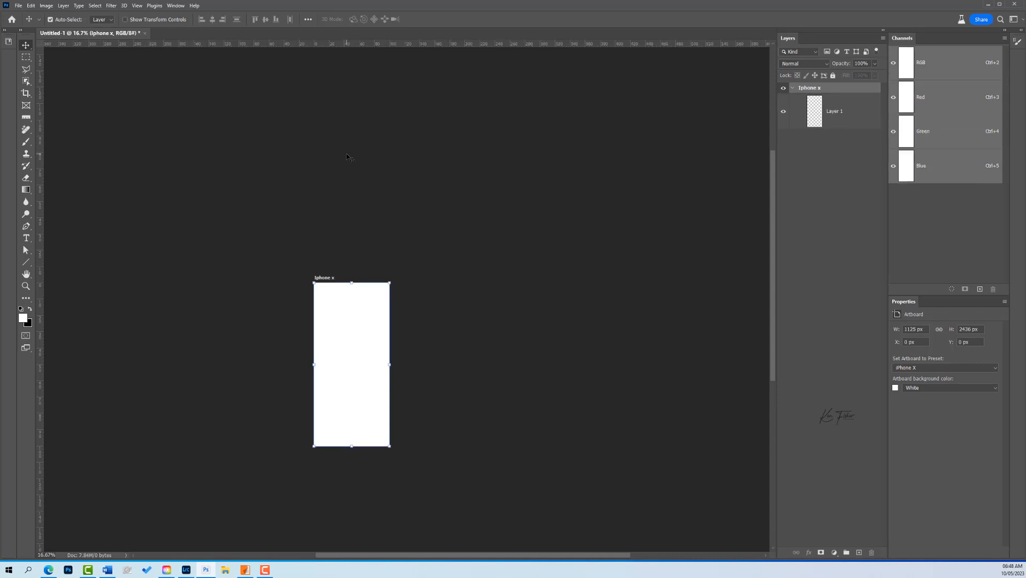
Step: Duplicate the Iphone x artboard with the Move tool, placing one copy to its right and another to its left
key(ctrl)
key(ctrl+0)
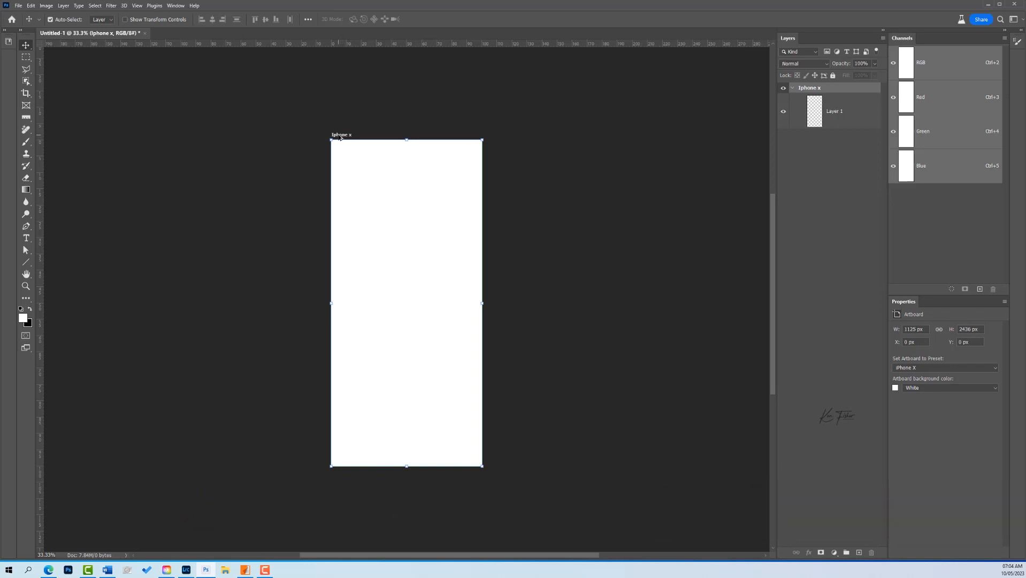
drag(340, 137, 522, 139)
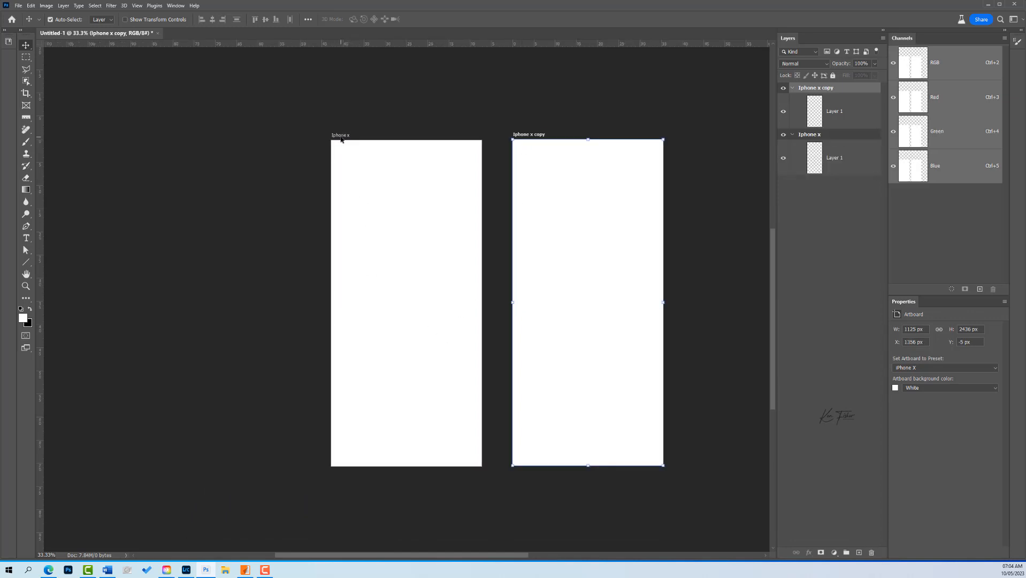
drag(341, 138, 167, 140)
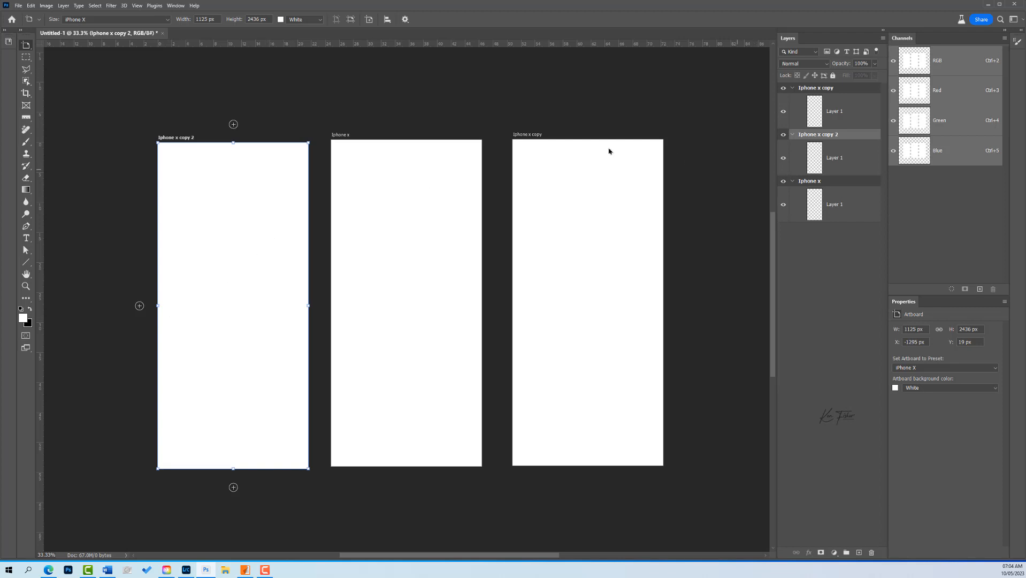
Step: Delete both copies of the Iphone x artboard, keeping the original
key(Delete)
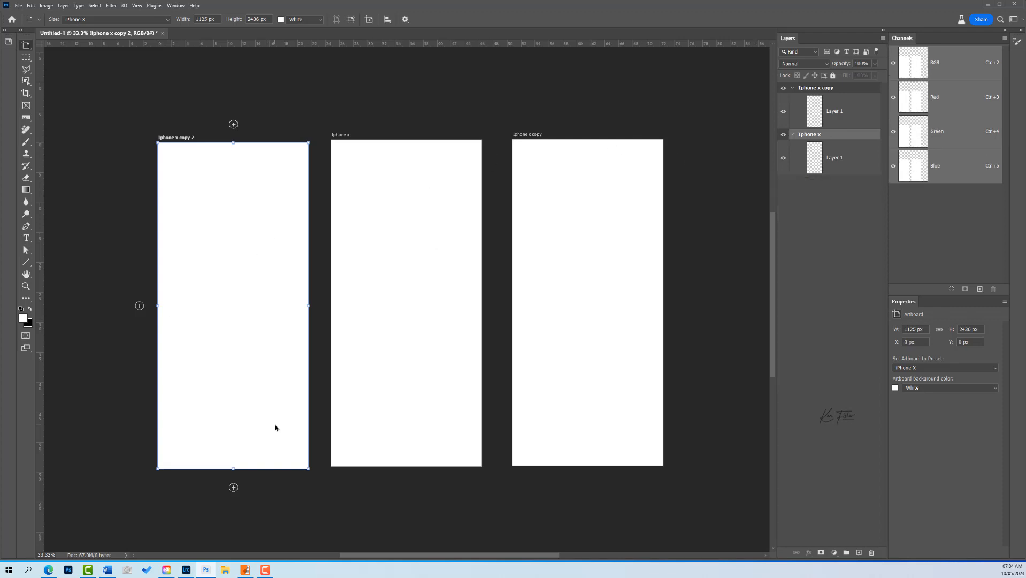
key(v)
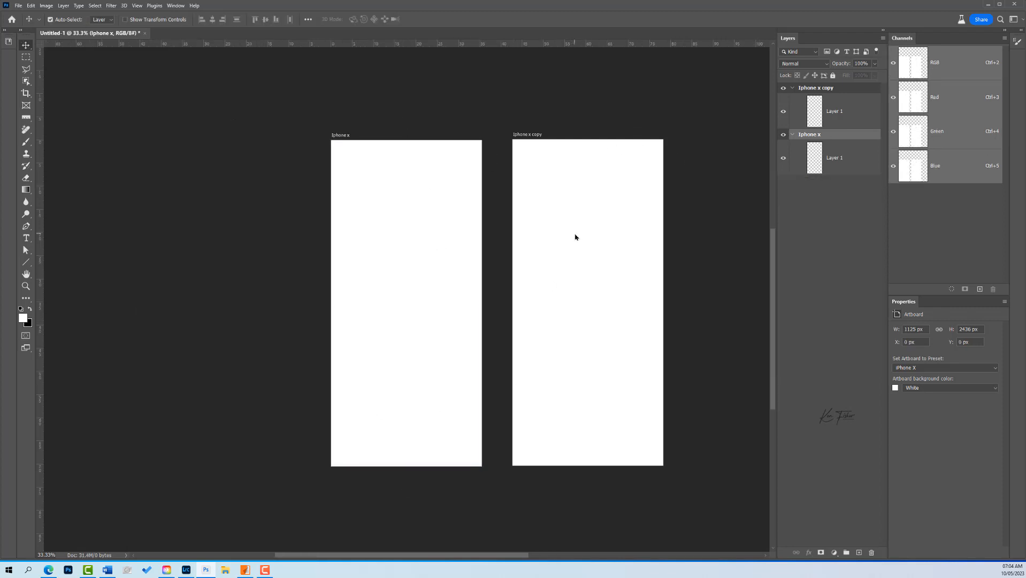
click(580, 234)
key(Delete)
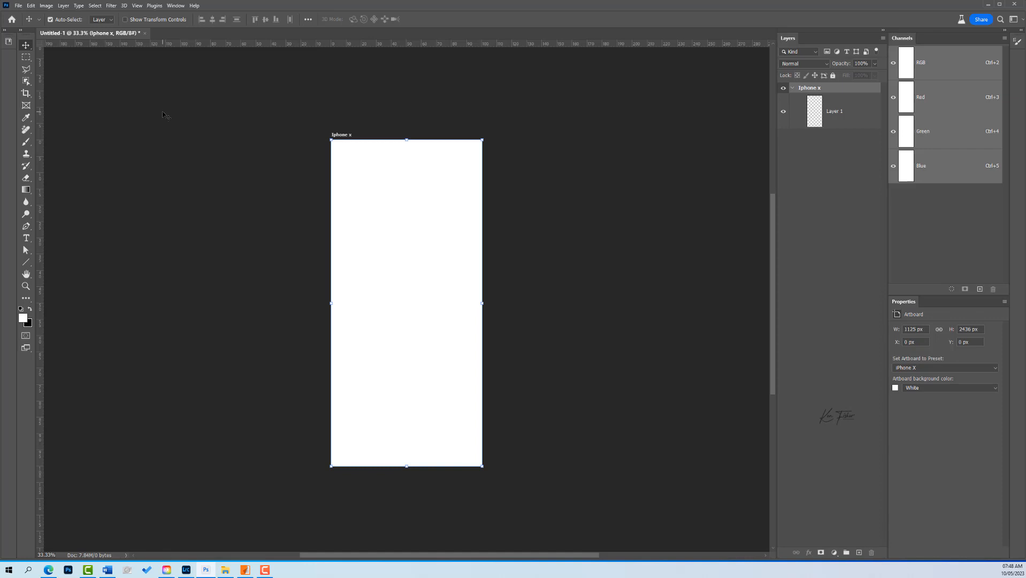
Step: Set the Iphone x artboard's height to 1000 px with the Artboard Tool
right_click(28, 48)
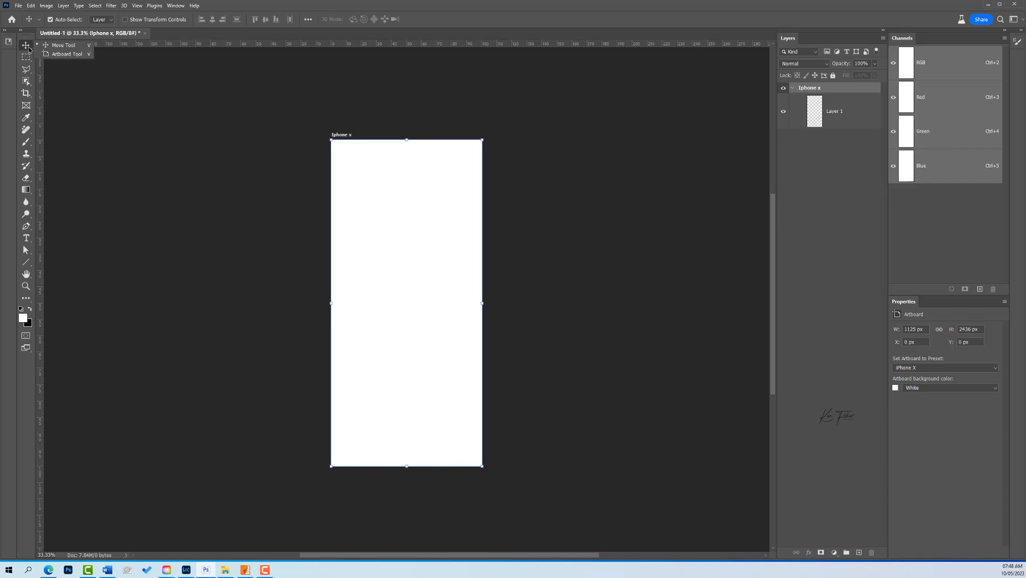
click(65, 54)
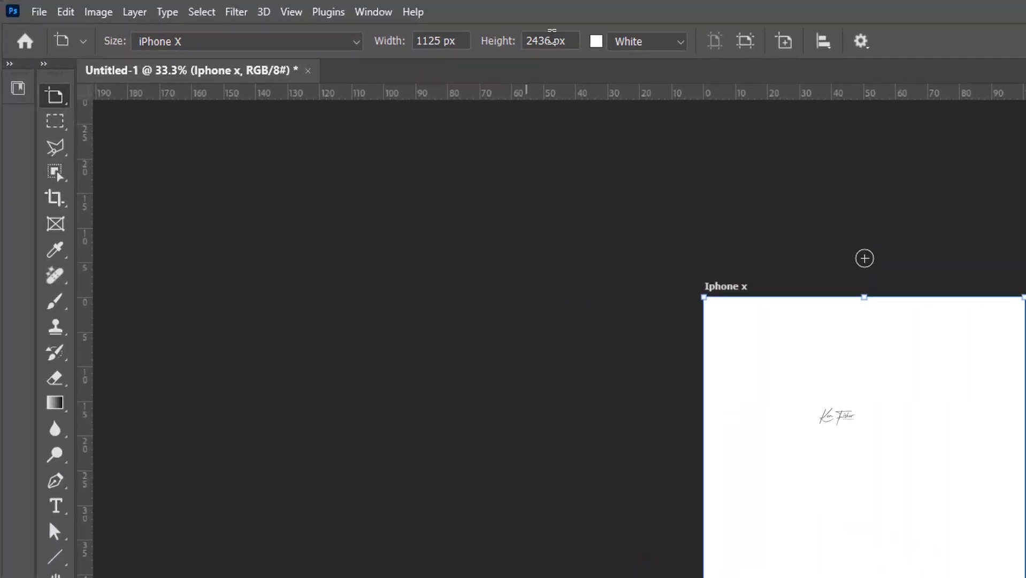
click(552, 41)
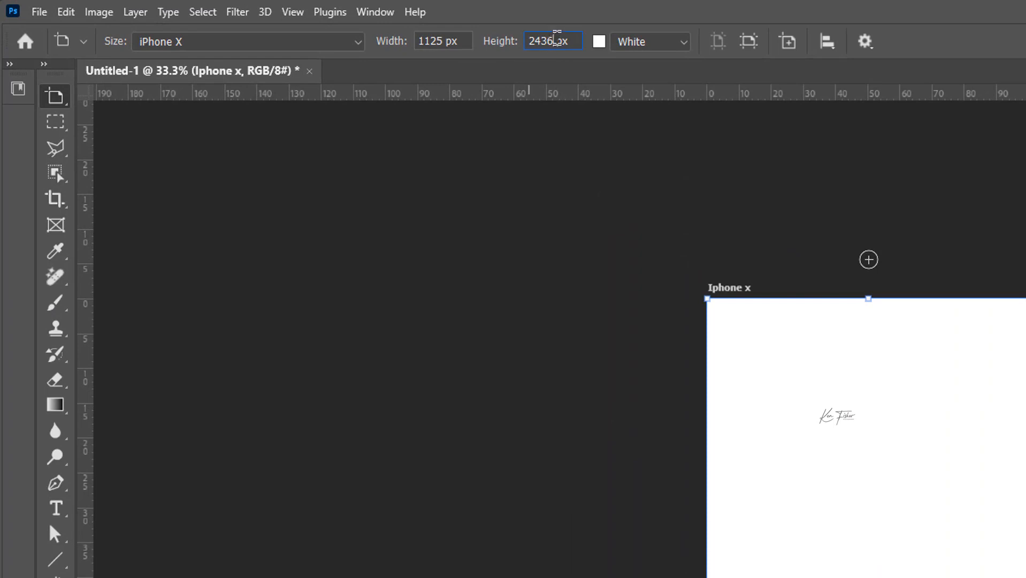
drag(557, 41, 518, 41)
text(1000)
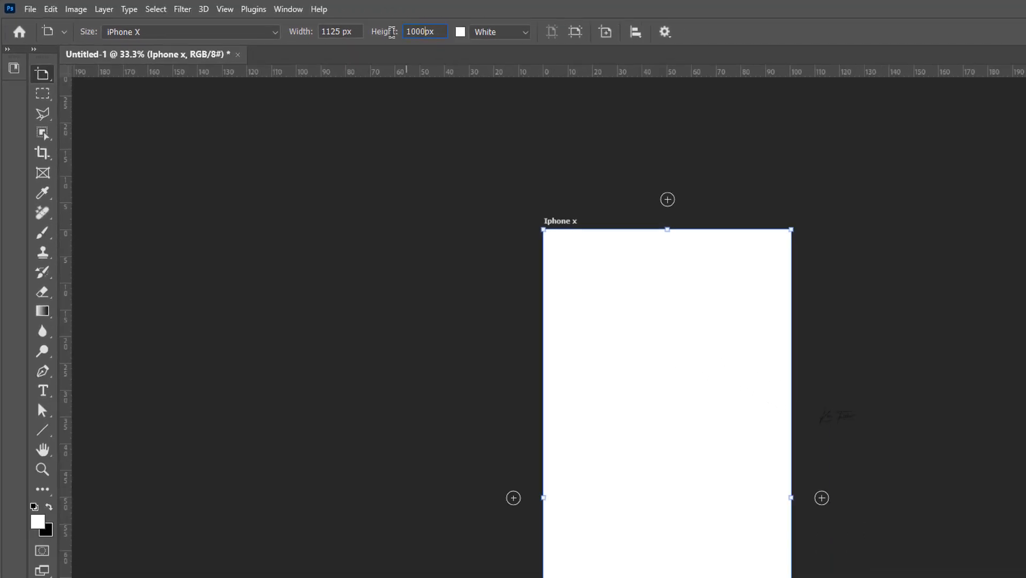
key(Return)
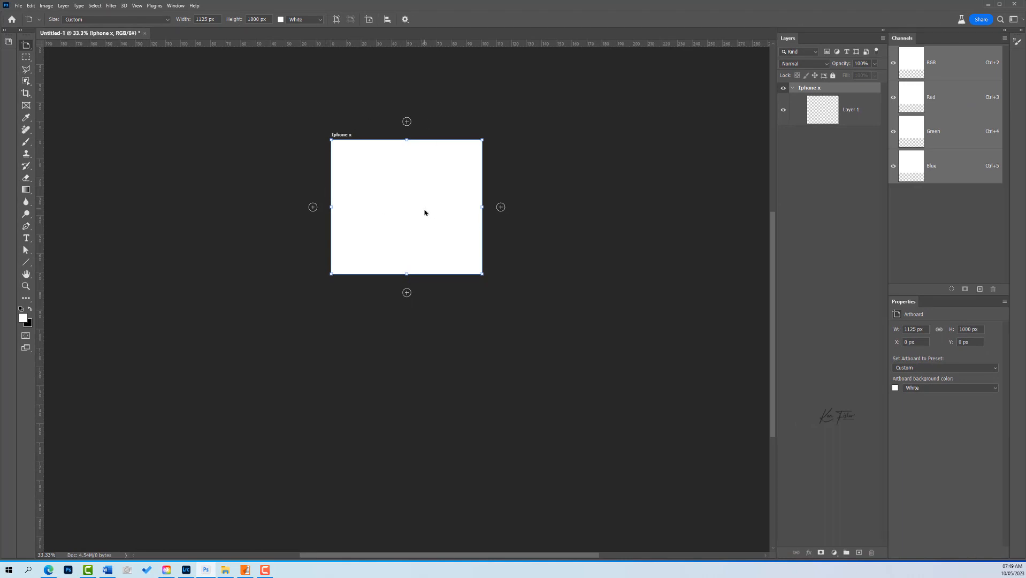
Step: Undo the artboard's height change and resize it freehand from its lower-right corner, making it wider and shorter
click(31, 5)
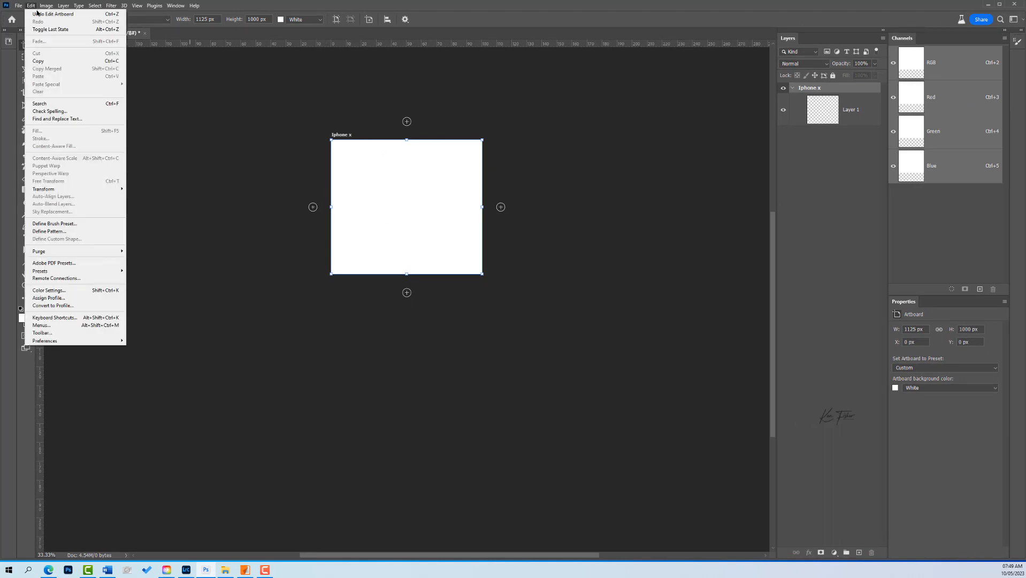
click(38, 13)
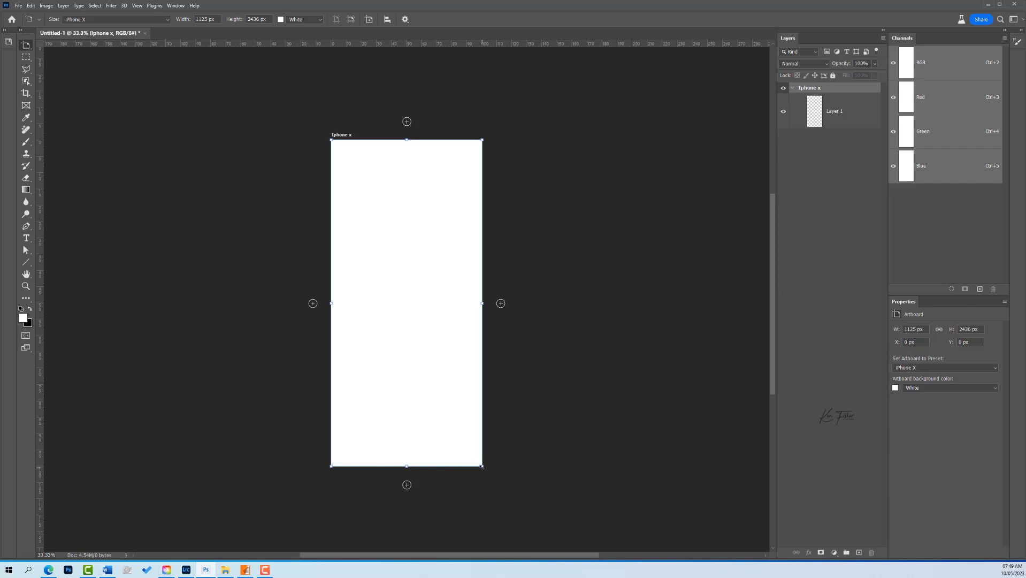
drag(482, 466, 657, 295)
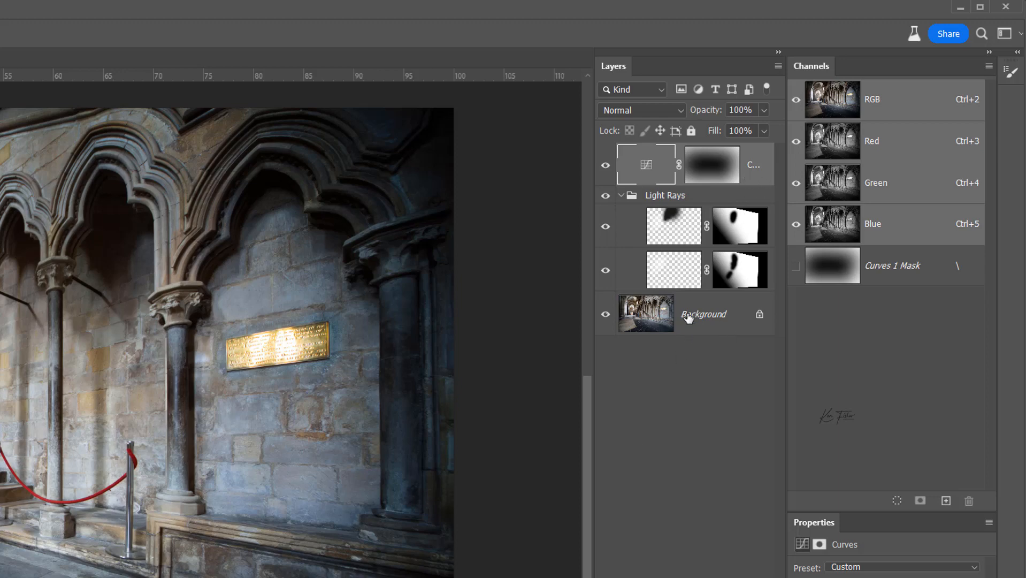
Step: Create an artboard from all layers of the church photo, including Background, with the suggested name and Custom size of 5760 x 4393 px
click(699, 333)
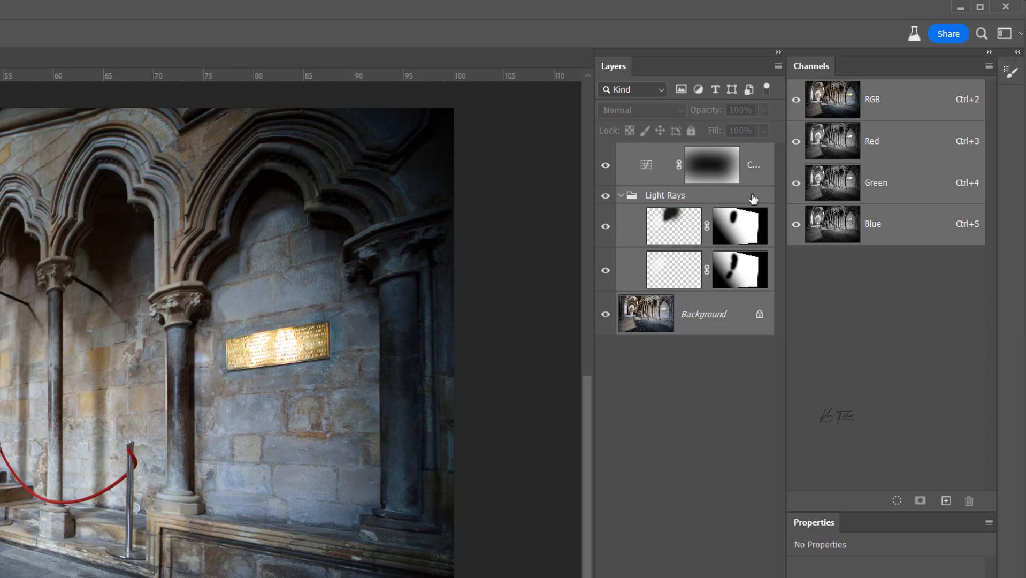
click(778, 66)
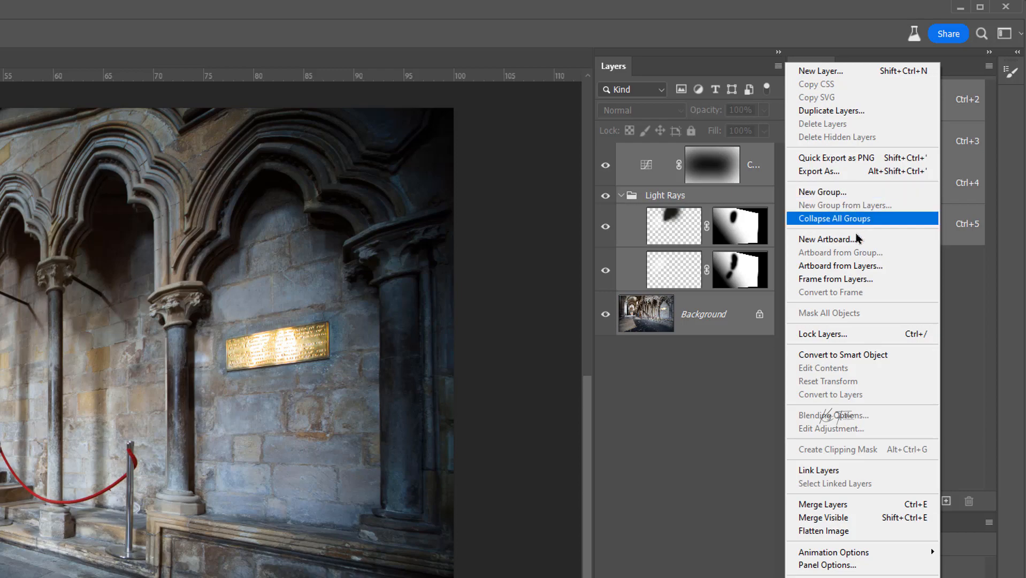
click(852, 270)
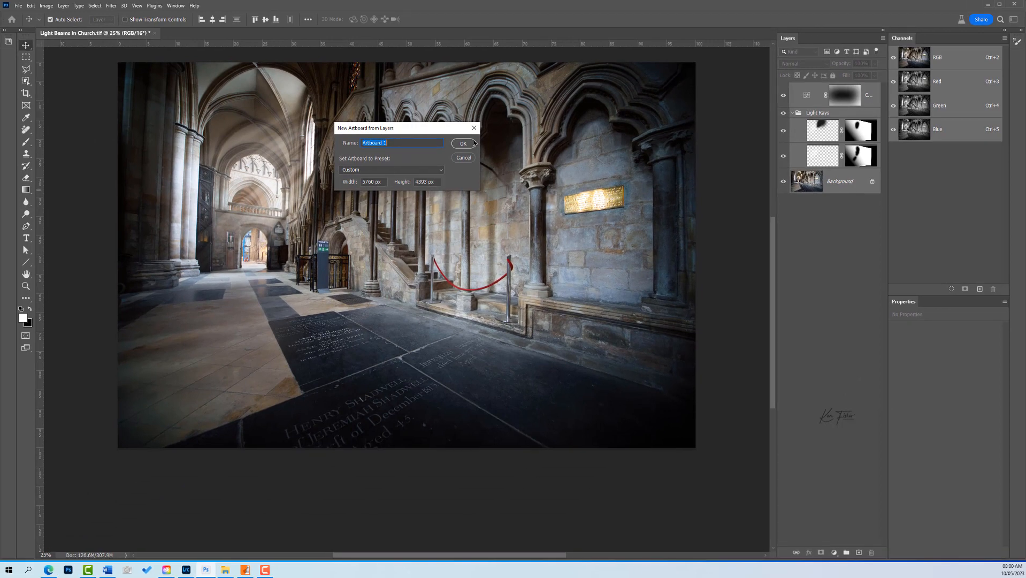
click(463, 144)
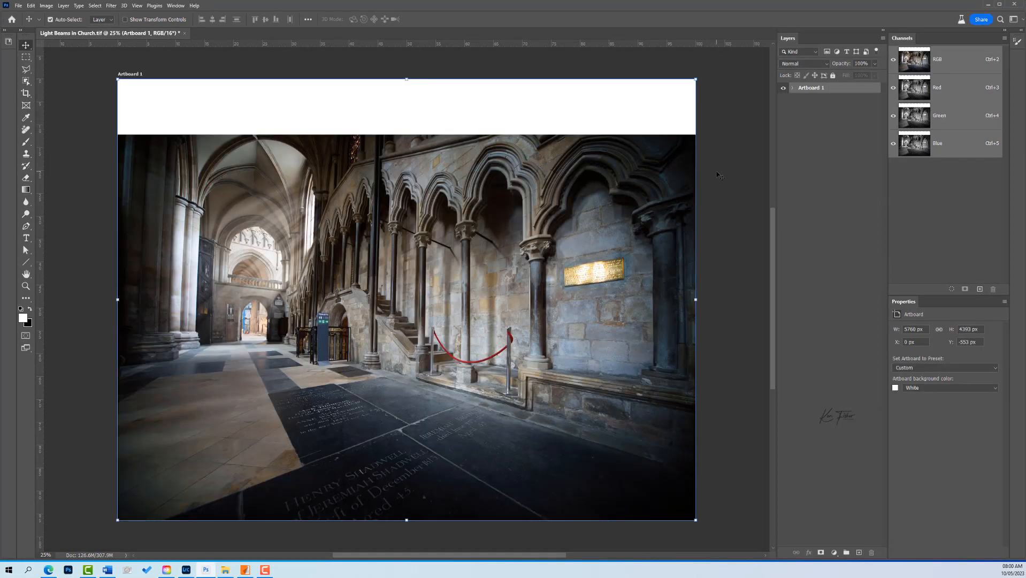
Step: Expand Artboard 1's layers and toggle the Curves adjustment layer's visibility to compare the image with and without it
click(792, 88)
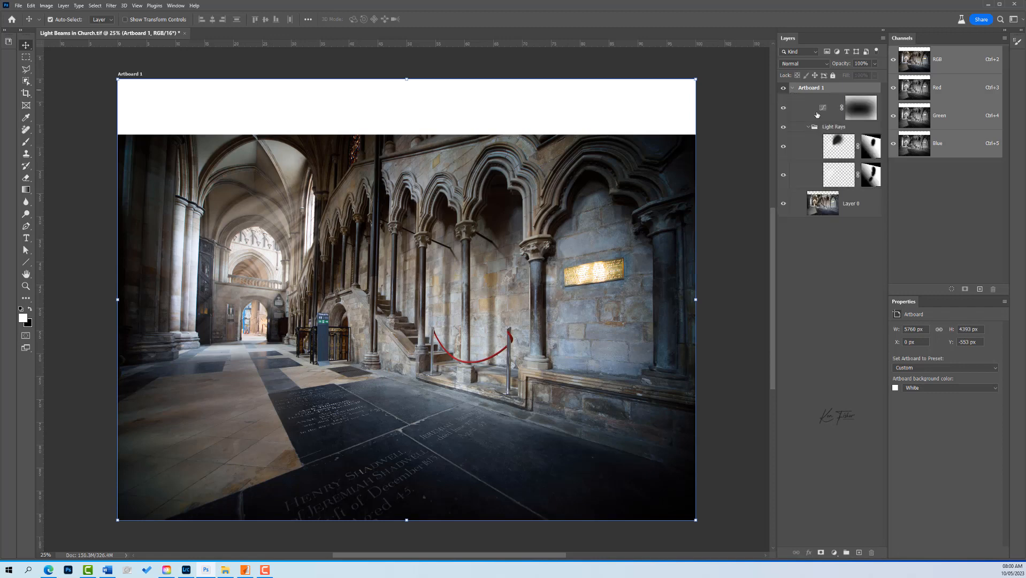
click(783, 109)
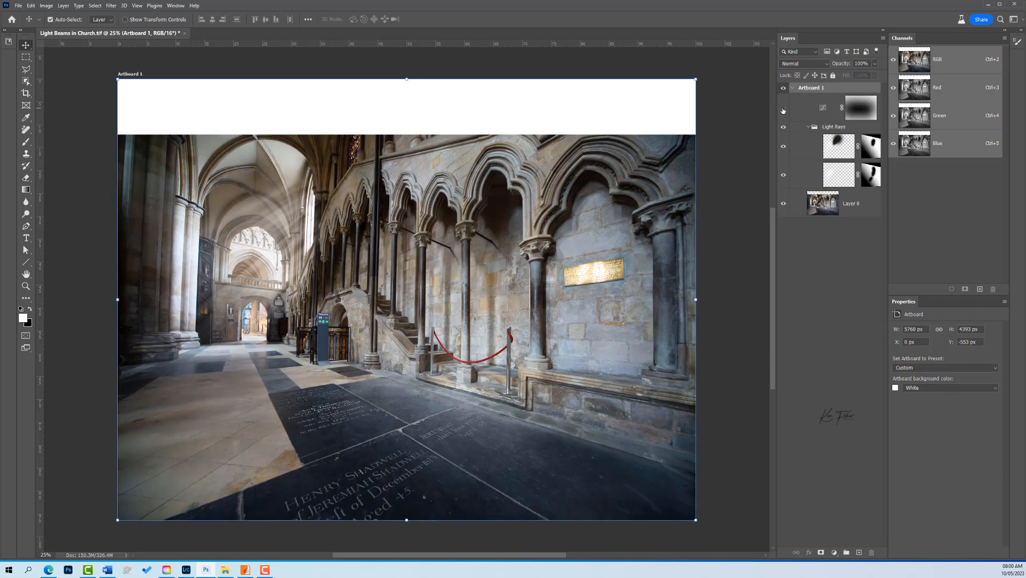
click(783, 110)
click(784, 110)
click(784, 109)
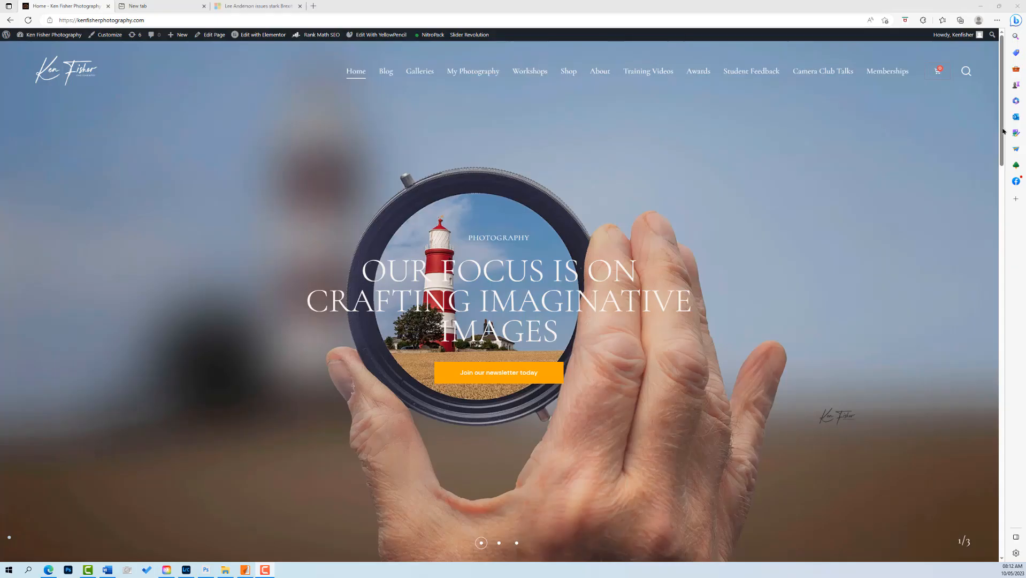
Step: Look through the photography website's home page in the browser, down to the newsletter sign-up form
scroll(998, 217, down, 5)
scroll(997, 216, down, 15)
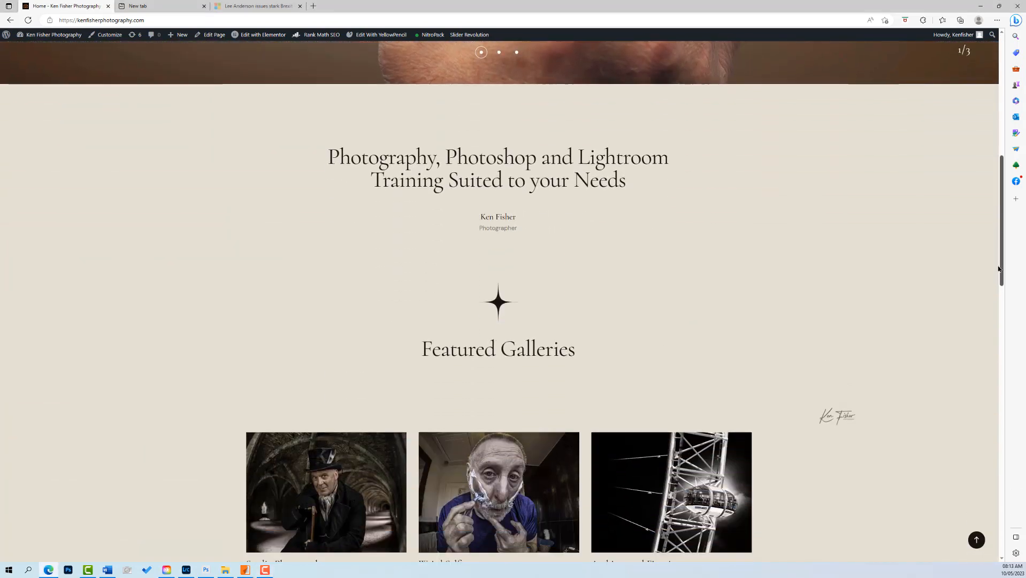
scroll(502, 301, down, 2)
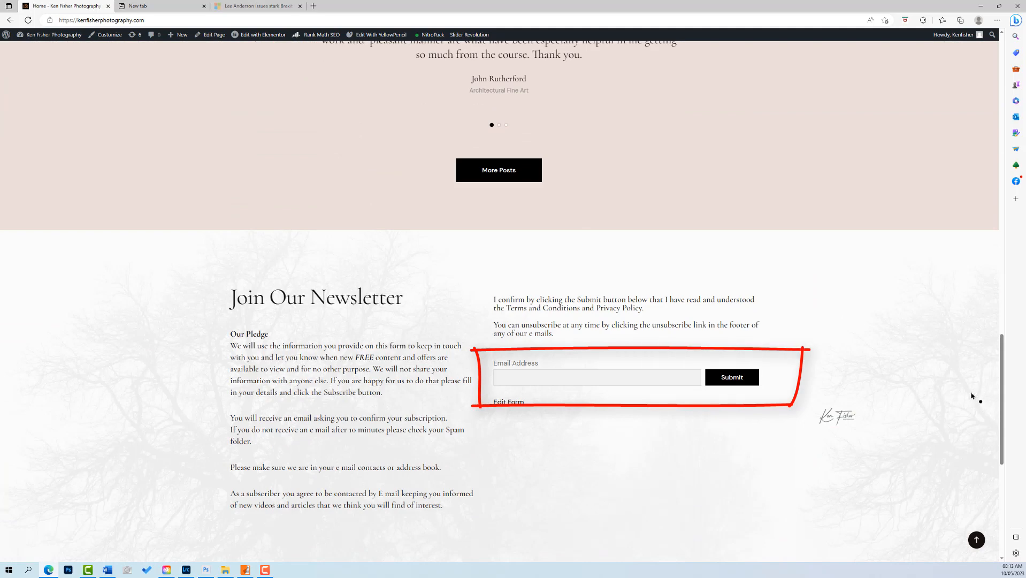
scroll(972, 396, down, 7)
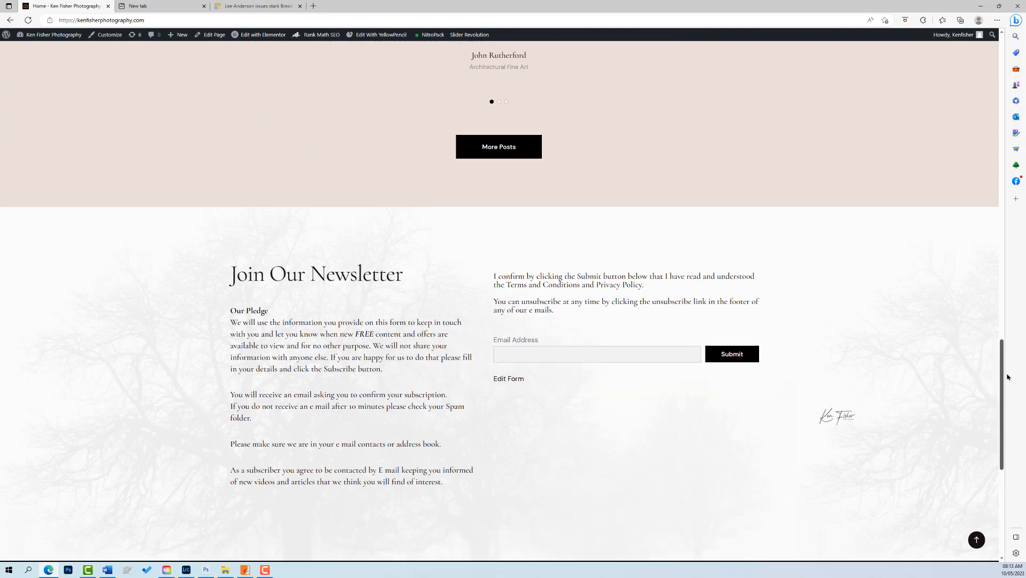